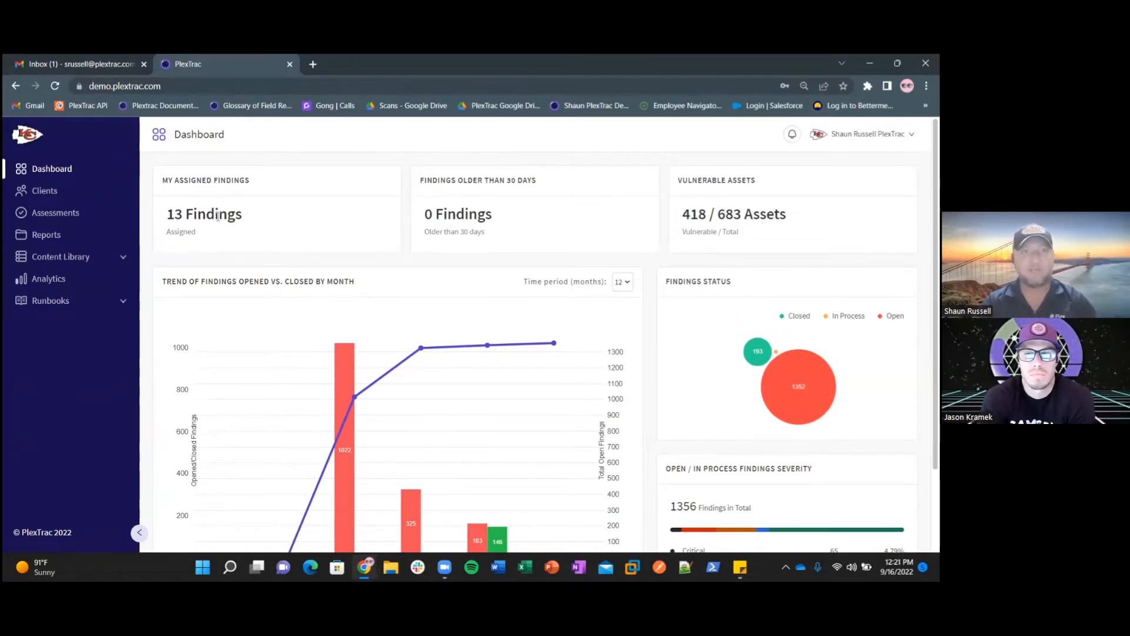
Review the assigned findings and vulnerable assets figures on the dashboard and open the client list
{"action": "left_click_drag", "start_coordinate": [188, 216], "coordinate": [237, 215]}
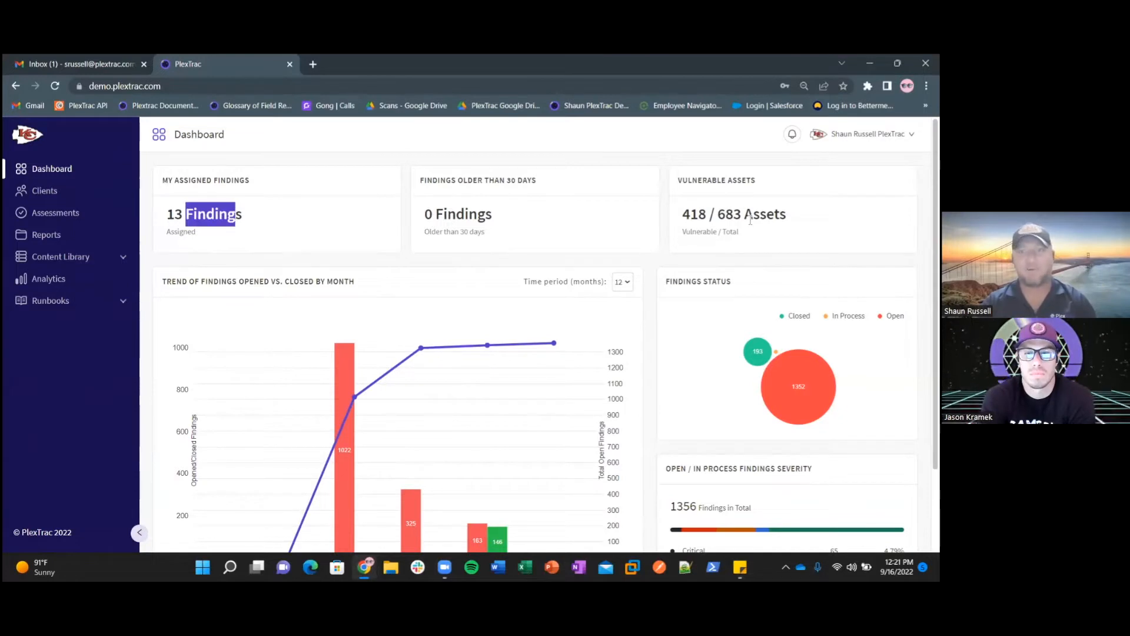
{"action": "left_click_drag", "start_coordinate": [746, 215], "coordinate": [779, 215]}
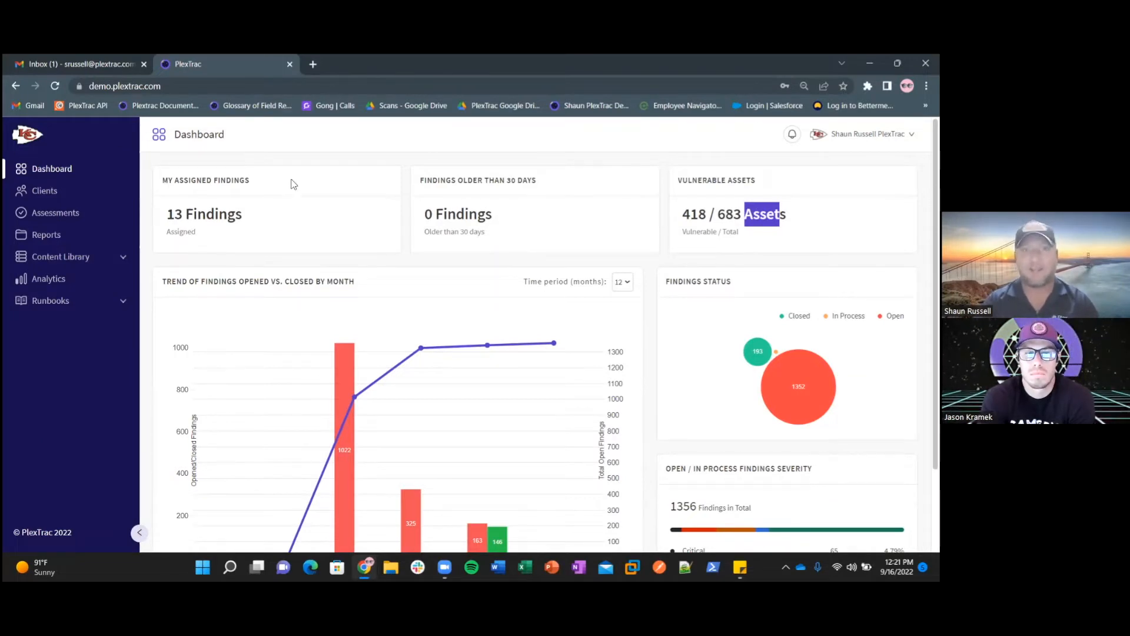
{"action": "left_click", "coordinate": [44, 191]}
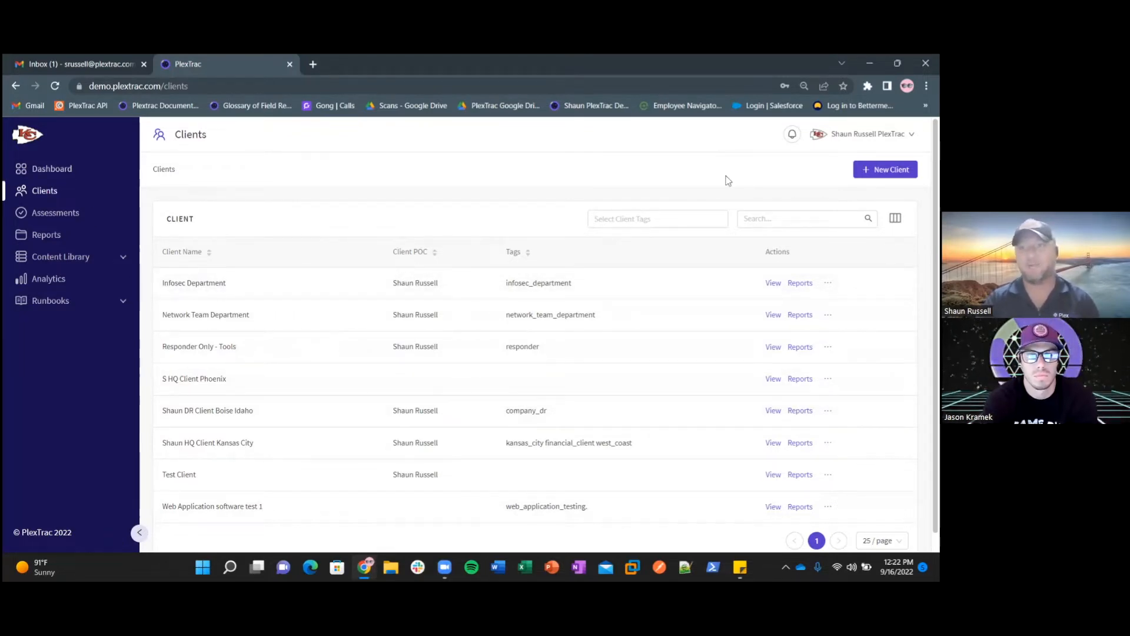
Open the tenant's role-based access settings within the account's security administration
{"action": "left_click", "coordinate": [866, 133]}
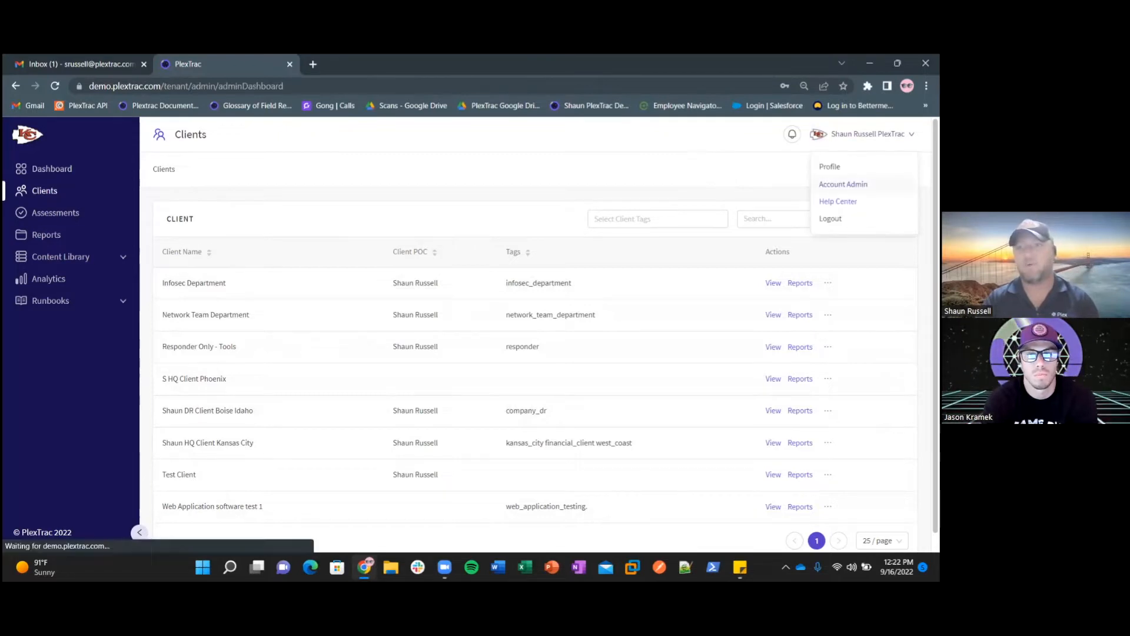
{"action": "left_click", "coordinate": [841, 182]}
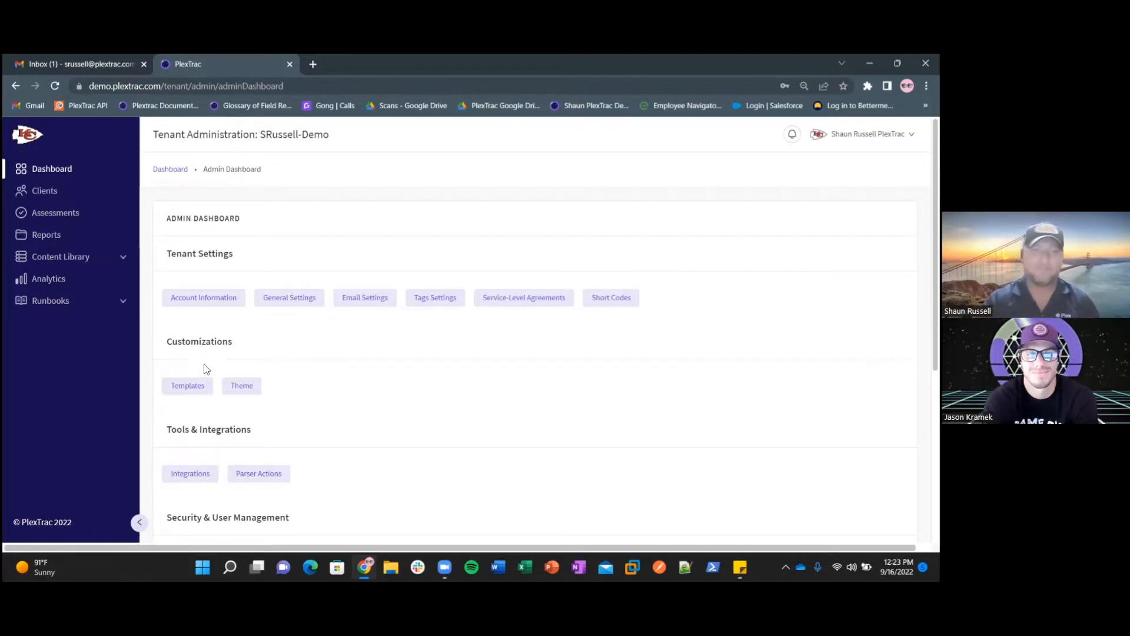
{"action": "scroll", "coordinate": [222, 397], "scroll_direction": "down", "scroll_amount": 1}
{"action": "scroll", "coordinate": [209, 385], "scroll_direction": "down", "scroll_amount": 1}
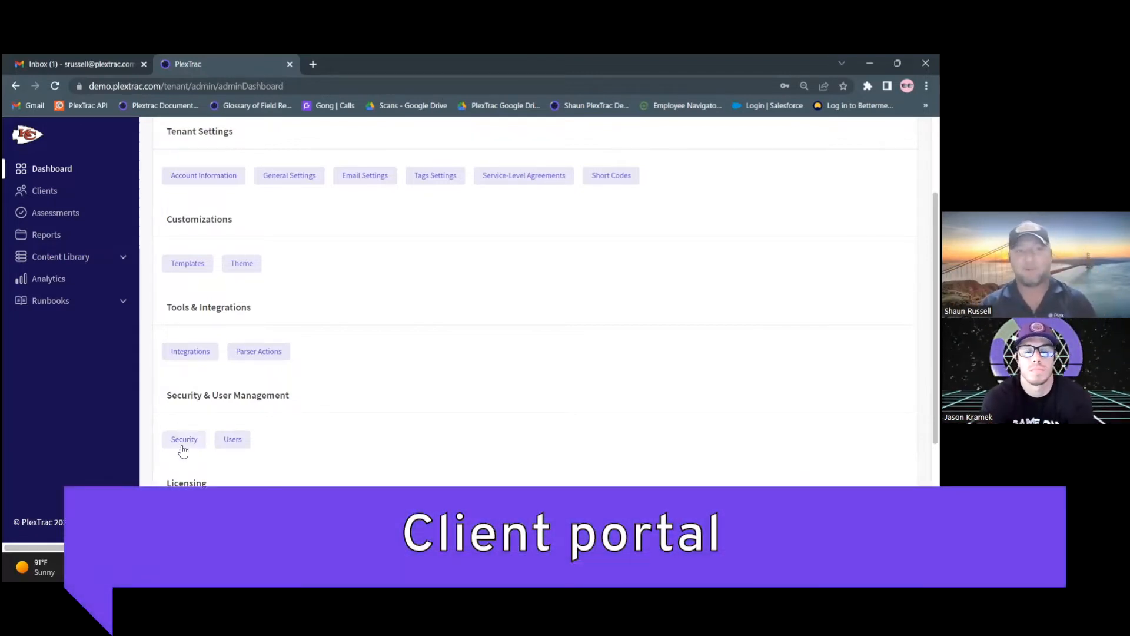
{"action": "left_click", "coordinate": [182, 446]}
{"action": "left_click", "coordinate": [191, 371]}
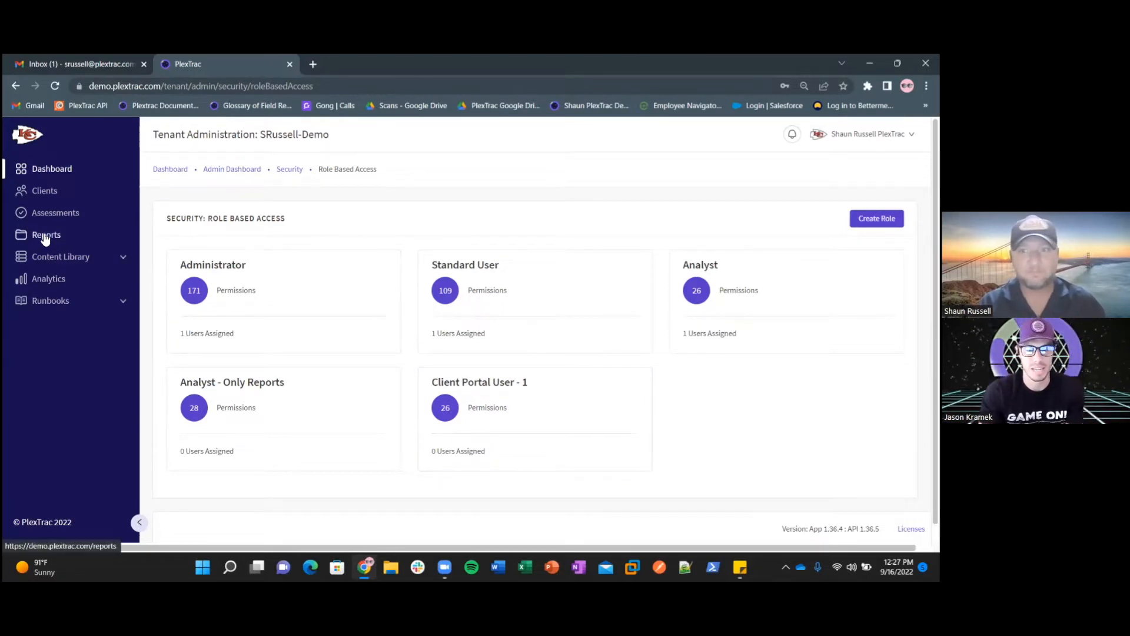
Start a new client record and name it "Client Example"
{"action": "left_click", "coordinate": [46, 191]}
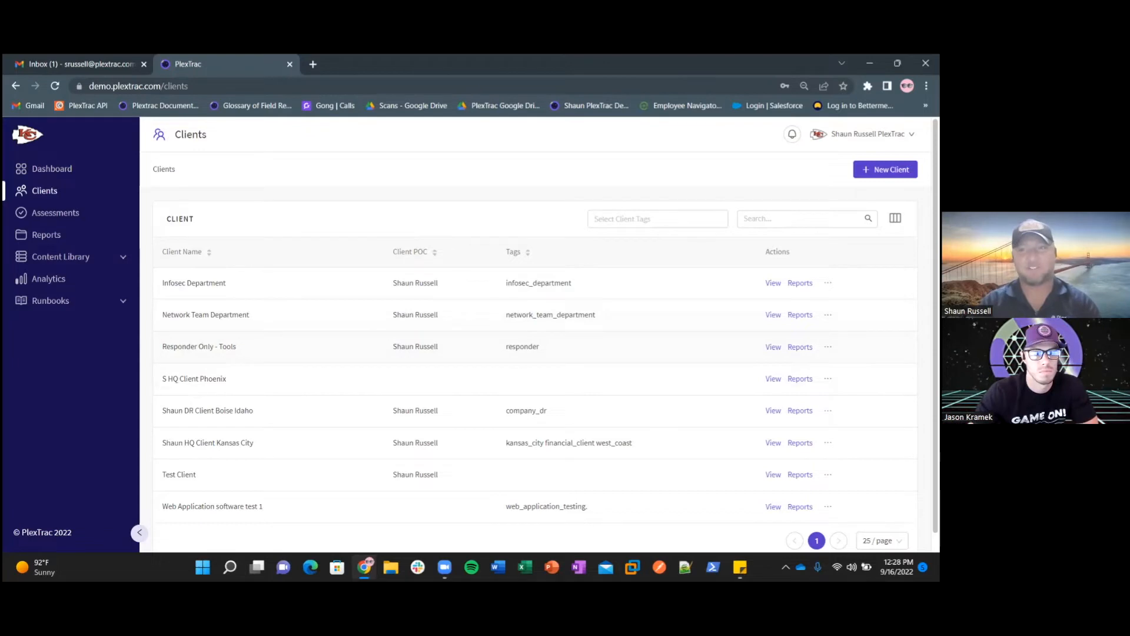
{"action": "left_click", "coordinate": [886, 169]}
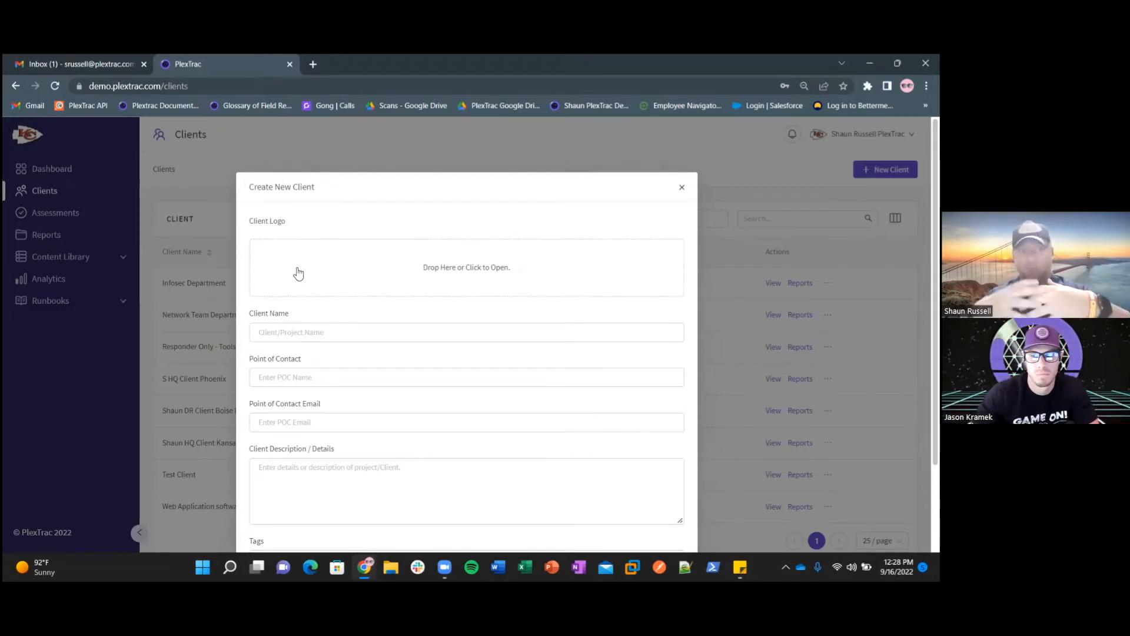
{"action": "left_click", "coordinate": [310, 333]}
{"action": "type", "text": "Client Example"}
Fill in the point of contact's name and e-mail and enter a one-line description identifying the contact's example client
{"action": "key", "text": "Tab"}
{"action": "type", "text": "Sha"}
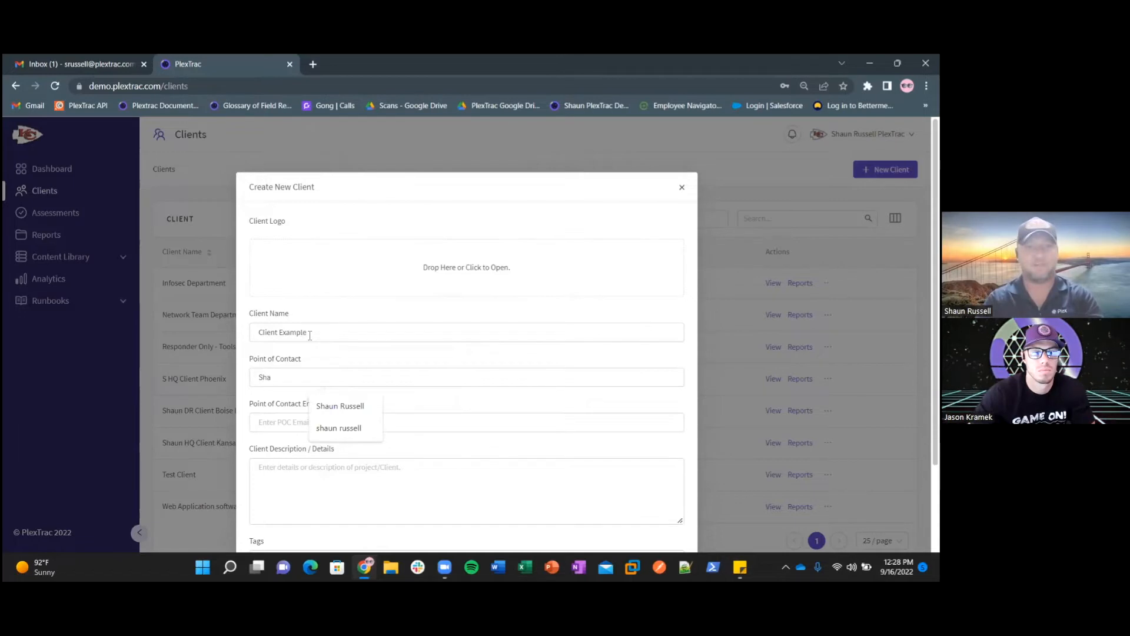
{"action": "left_click", "coordinate": [343, 411]}
{"action": "left_click", "coordinate": [344, 419]}
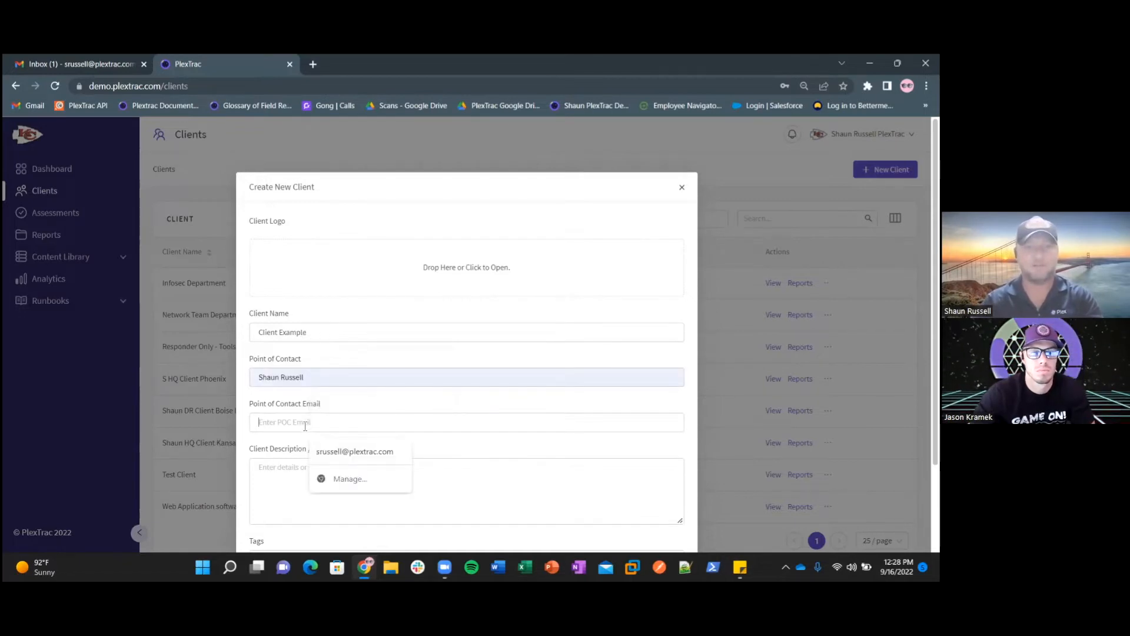
{"action": "left_click", "coordinate": [336, 454]}
{"action": "left_click", "coordinate": [309, 465]}
{"action": "type", "text": "S"}
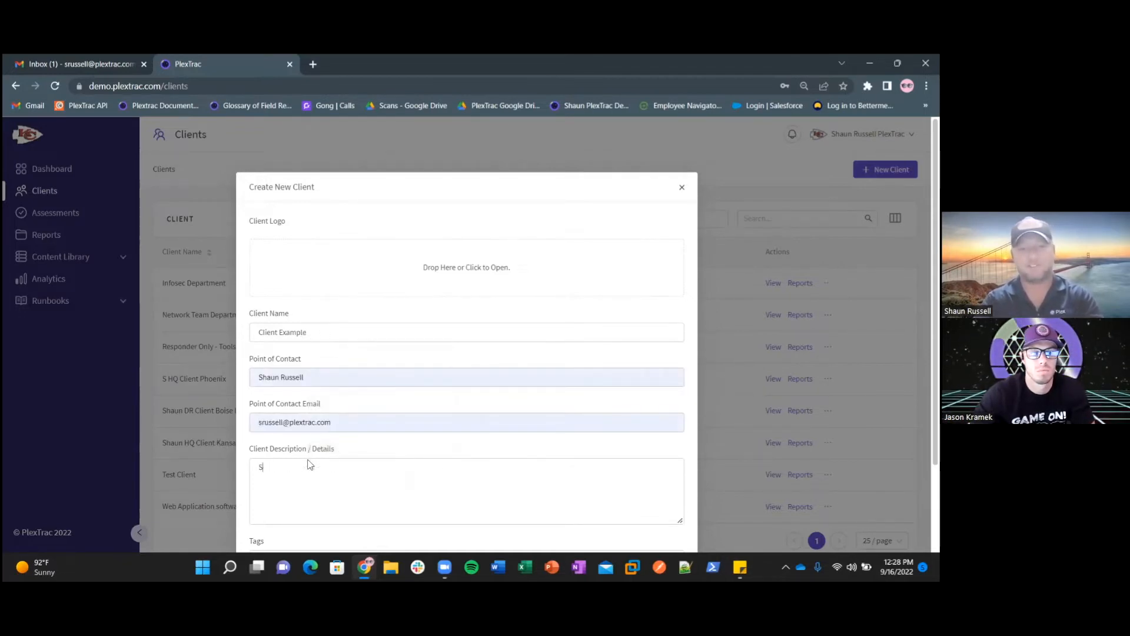
{"action": "type", "text": "hauns Example Client."}
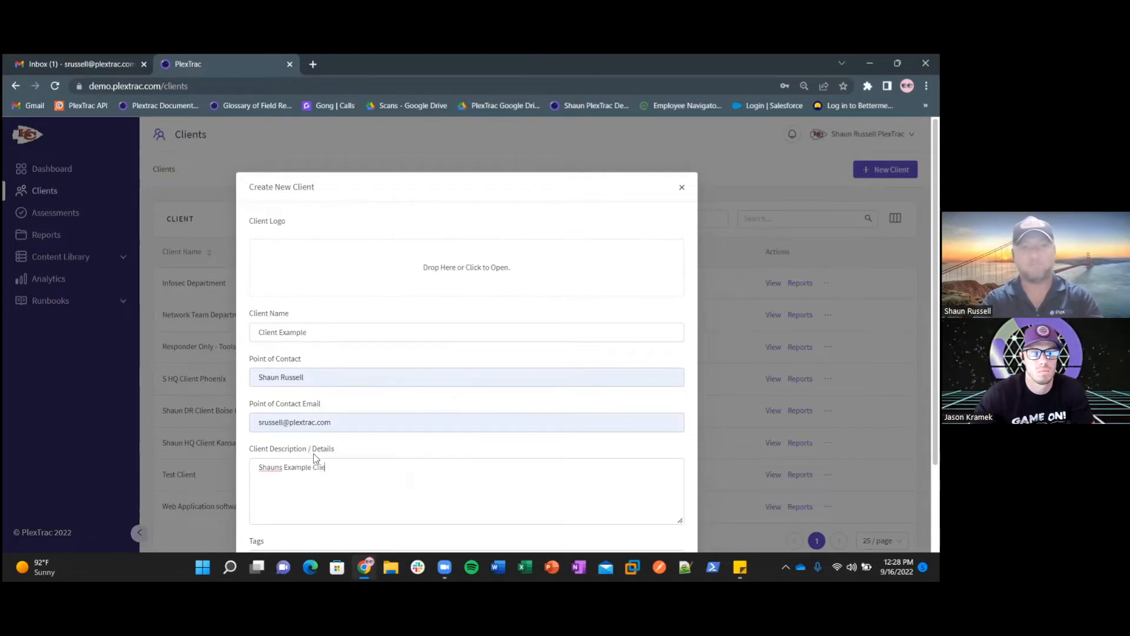
Add a new tag to the client made of the contact's first name and the word client
{"action": "scroll", "coordinate": [313, 459], "scroll_direction": "down", "scroll_amount": 2}
{"action": "left_click", "coordinate": [289, 452]}
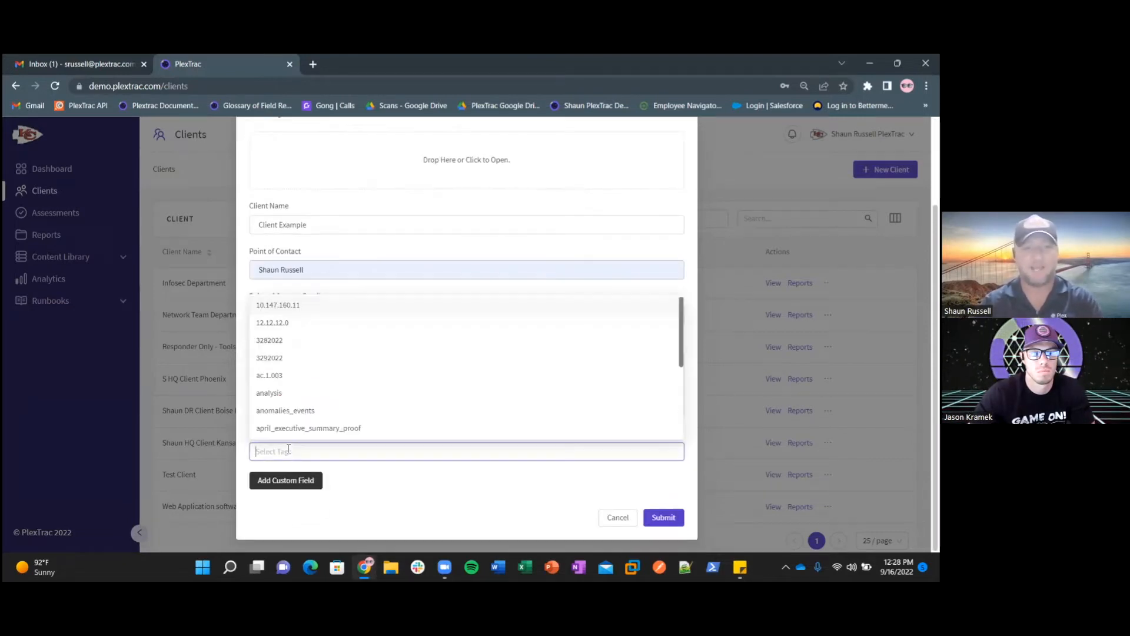
{"action": "type", "text": "shauns client"}
{"action": "key", "text": "Return"}
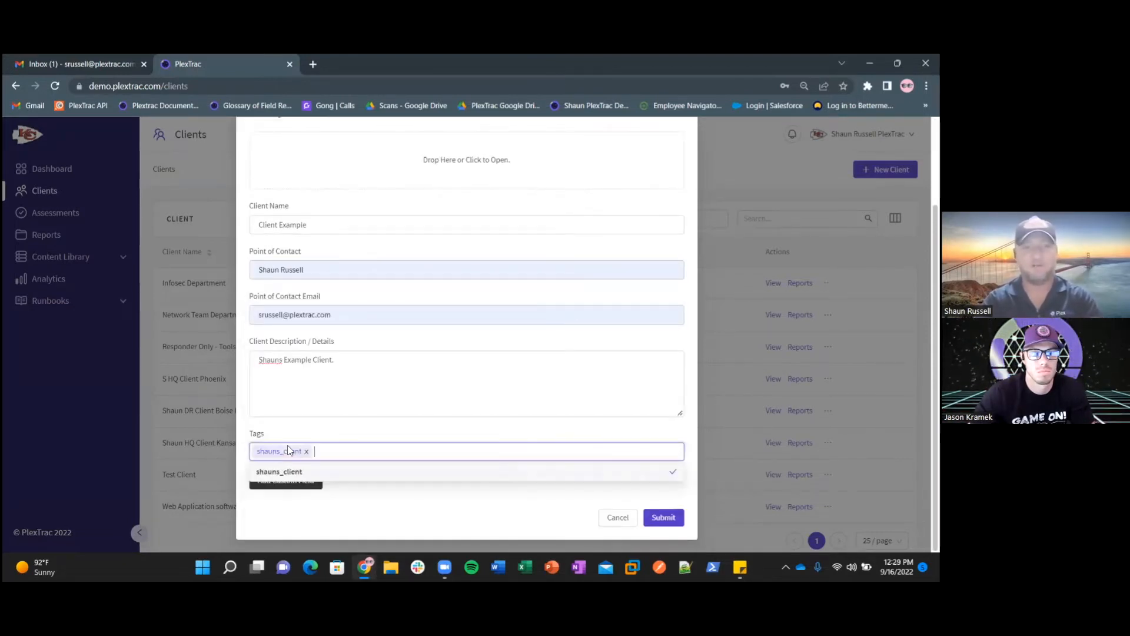
{"action": "type", "text": "int"}
{"action": "key", "text": "BackSpace"}
{"action": "key", "text": "BackSpace"}
{"action": "key", "text": "BackSpace"}
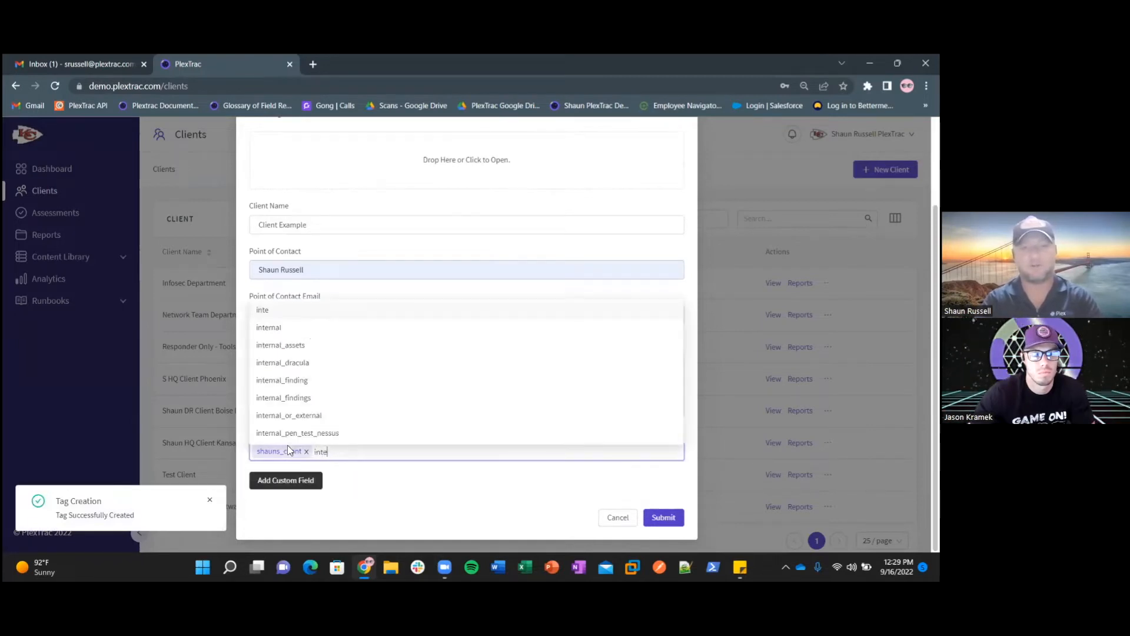
Add the tags financial and west_coast to the client and save the new record
{"action": "type", "text": "financial"}
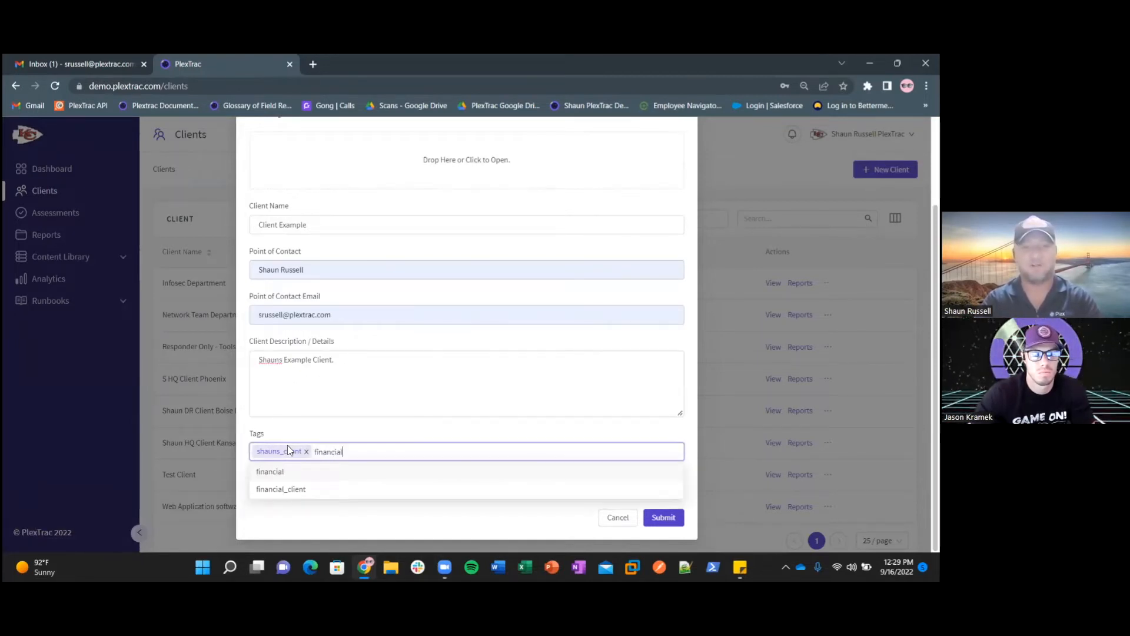
{"action": "key", "text": "Return"}
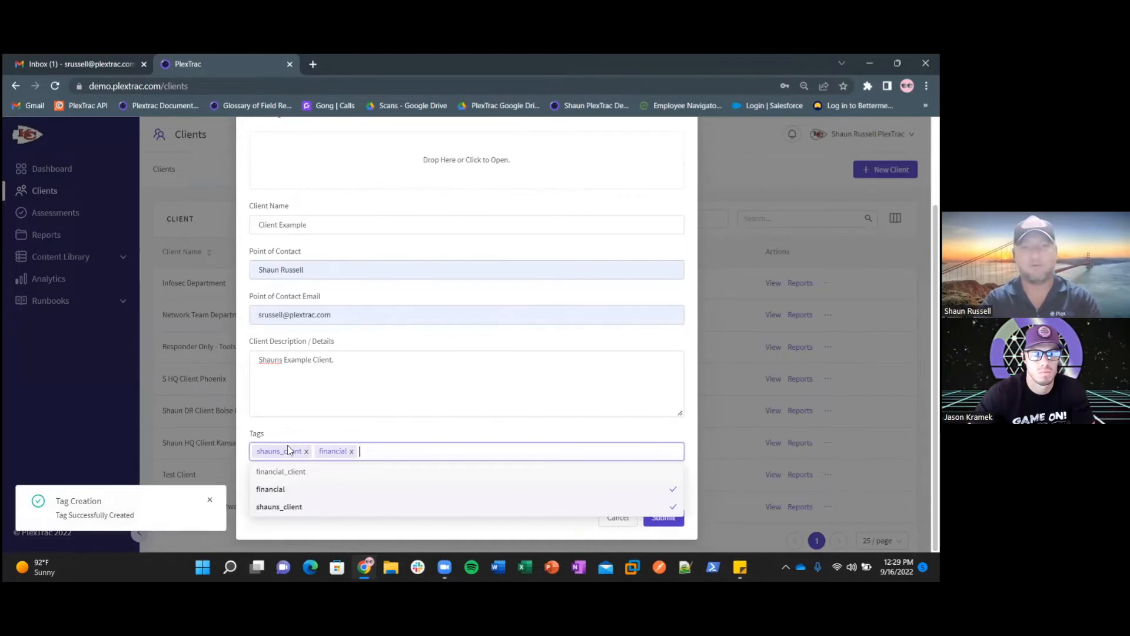
{"action": "type", "text": "west_coast"}
{"action": "key", "text": "Return"}
{"action": "left_click", "coordinate": [471, 424]}
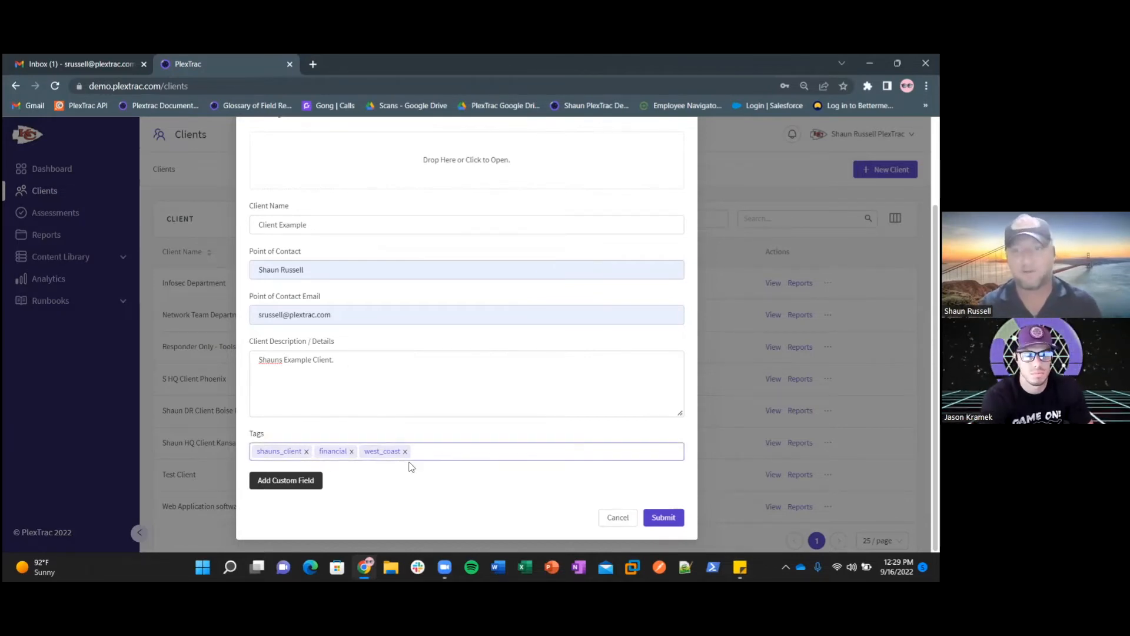
{"action": "left_click", "coordinate": [663, 518]}
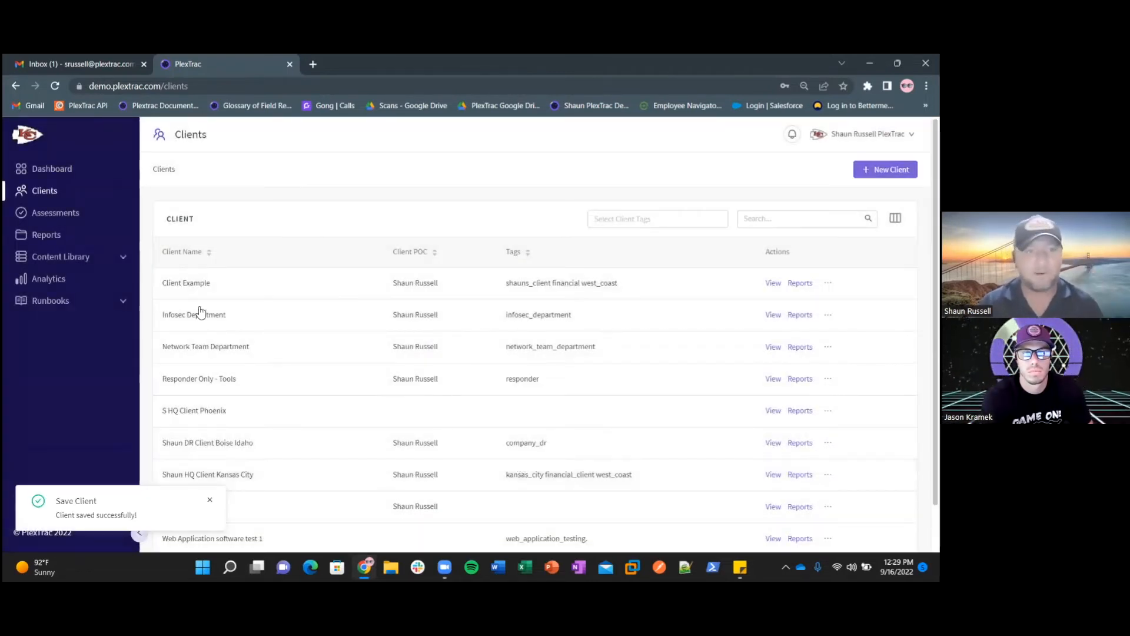
Start a new report for Client Example, named "Example Report 1", with the status Published
{"action": "scroll", "coordinate": [203, 315], "scroll_direction": "down", "scroll_amount": 1}
{"action": "left_click", "coordinate": [190, 231]}
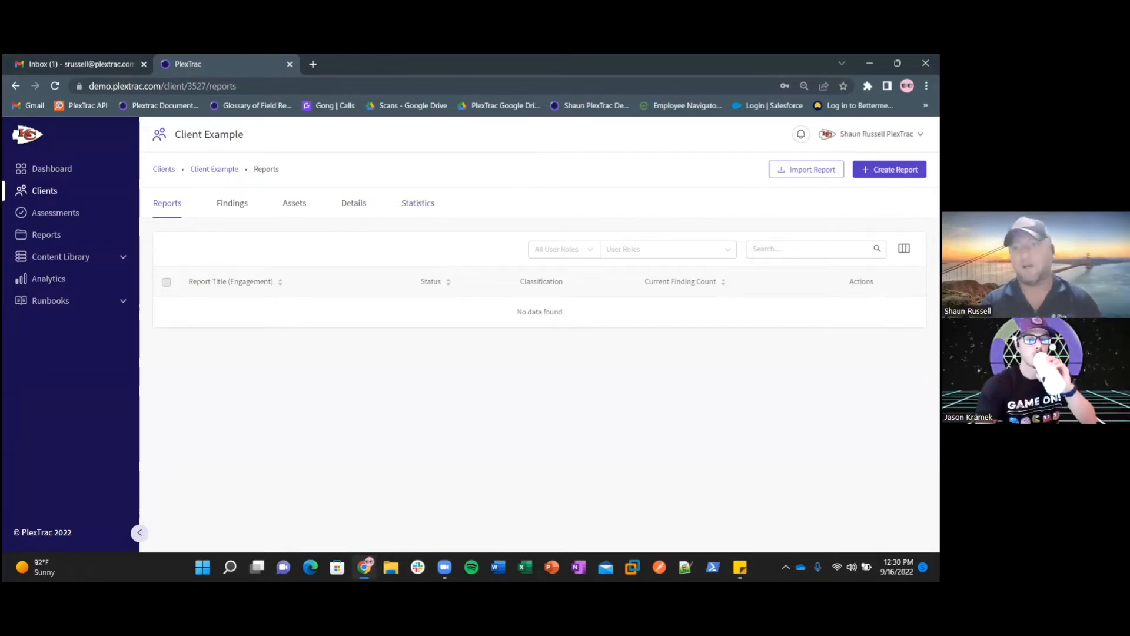
{"action": "left_click", "coordinate": [890, 170]}
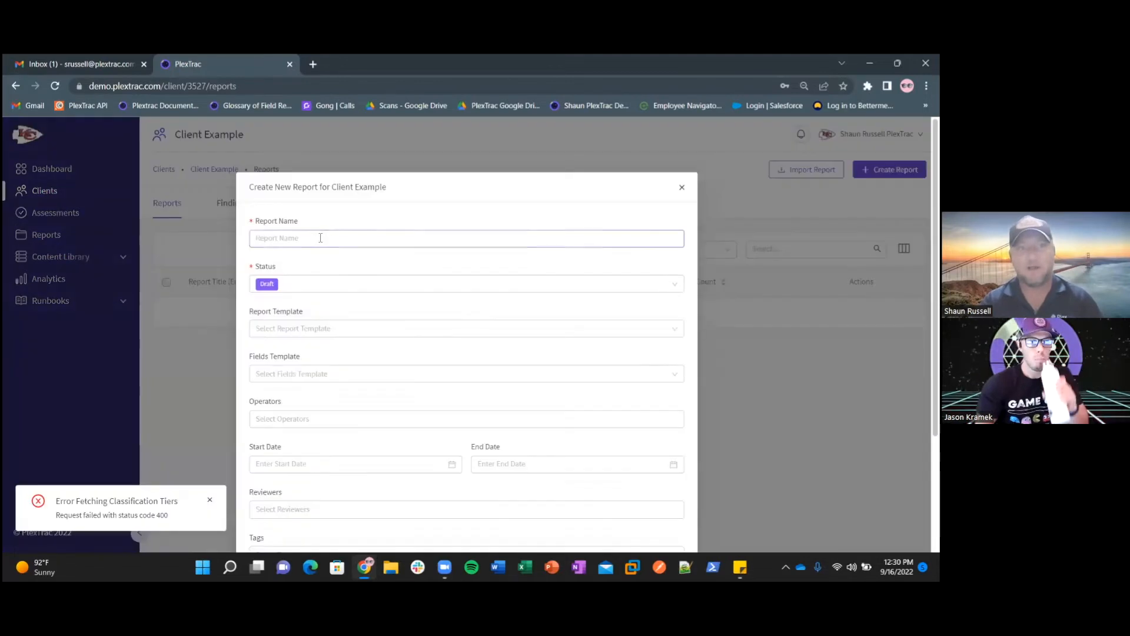
{"action": "left_click", "coordinate": [320, 238]}
{"action": "type", "text": "Example Report 1"}
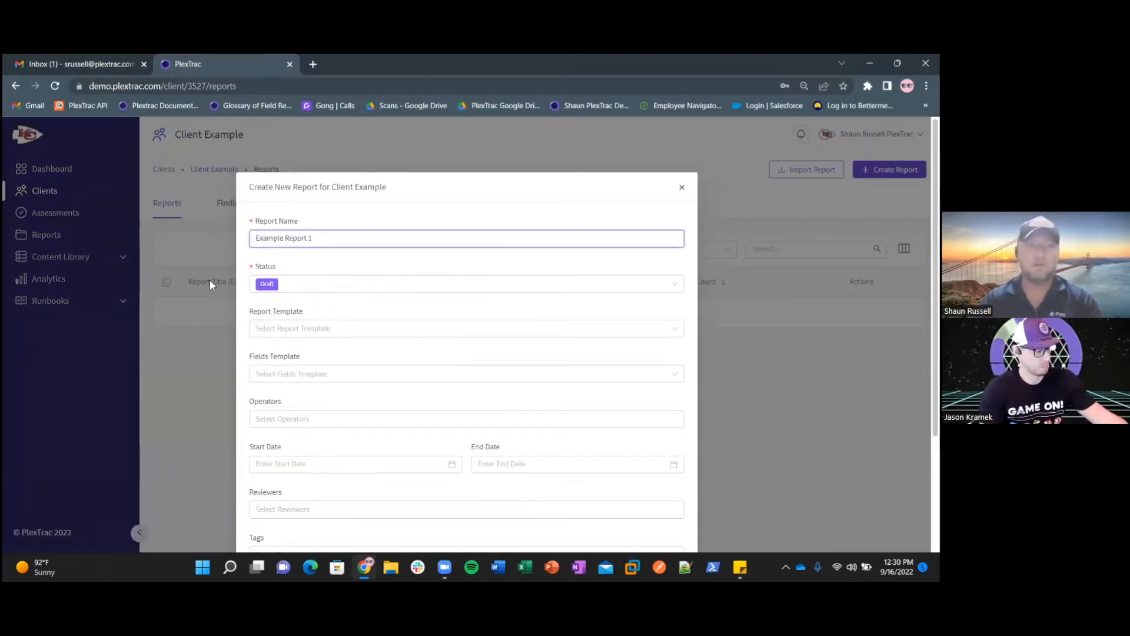
{"action": "left_click", "coordinate": [295, 284]}
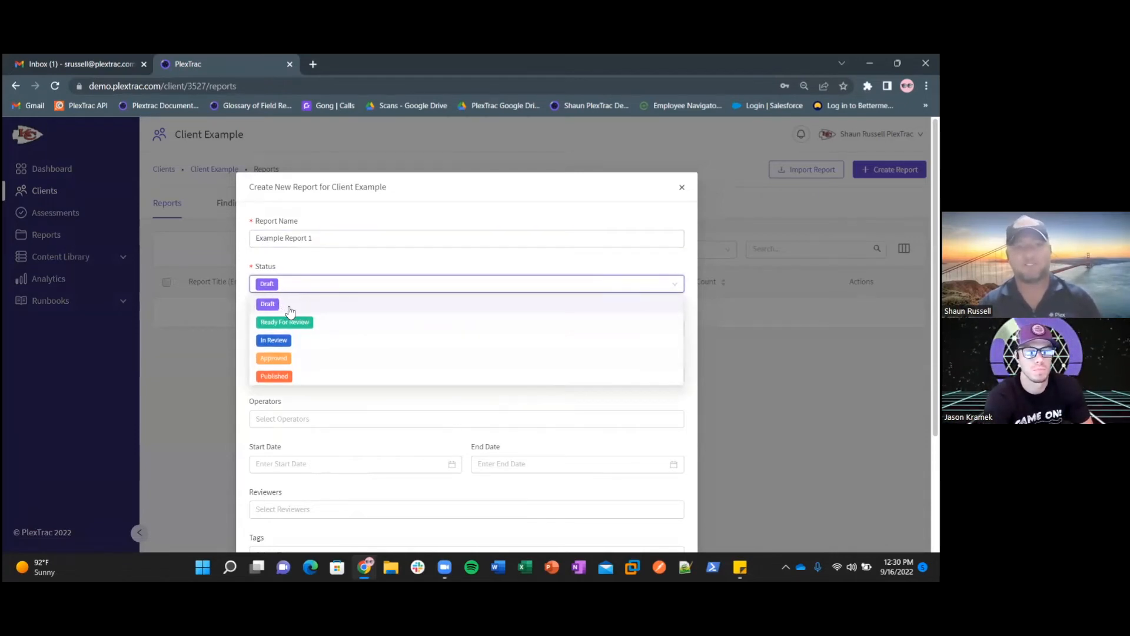
{"action": "left_click", "coordinate": [299, 379]}
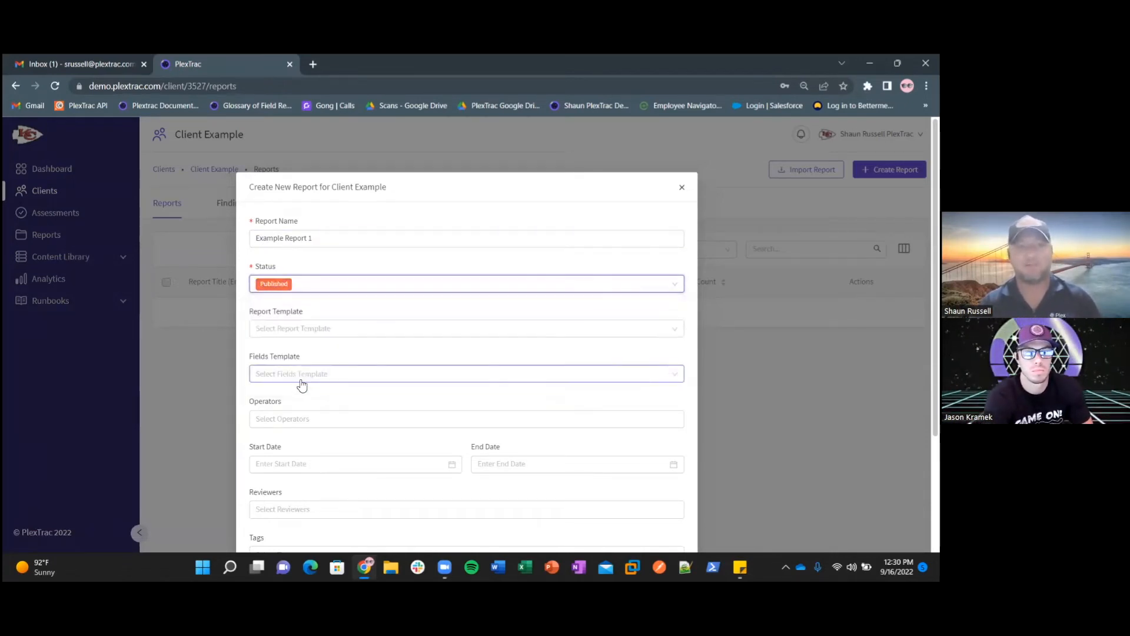
Assign the report template Main Shell Start Page and the fields template CORE_FINDINGS_TEMPLATE to the report
{"action": "left_click", "coordinate": [275, 332]}
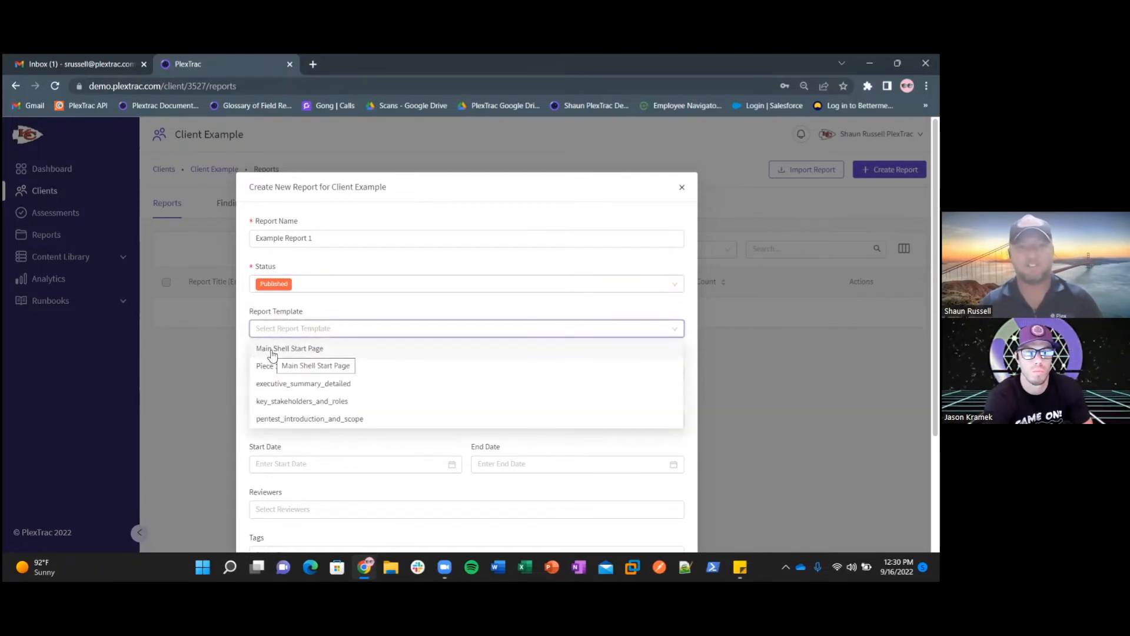
{"action": "left_click", "coordinate": [272, 350]}
{"action": "left_click", "coordinate": [268, 376]}
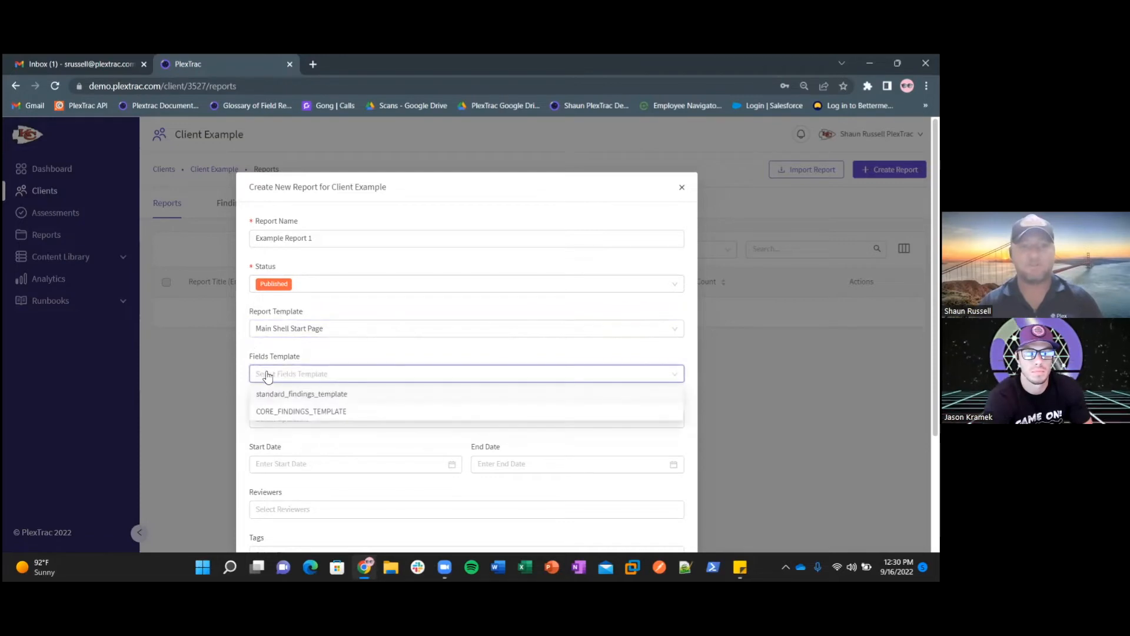
{"action": "left_click", "coordinate": [284, 411]}
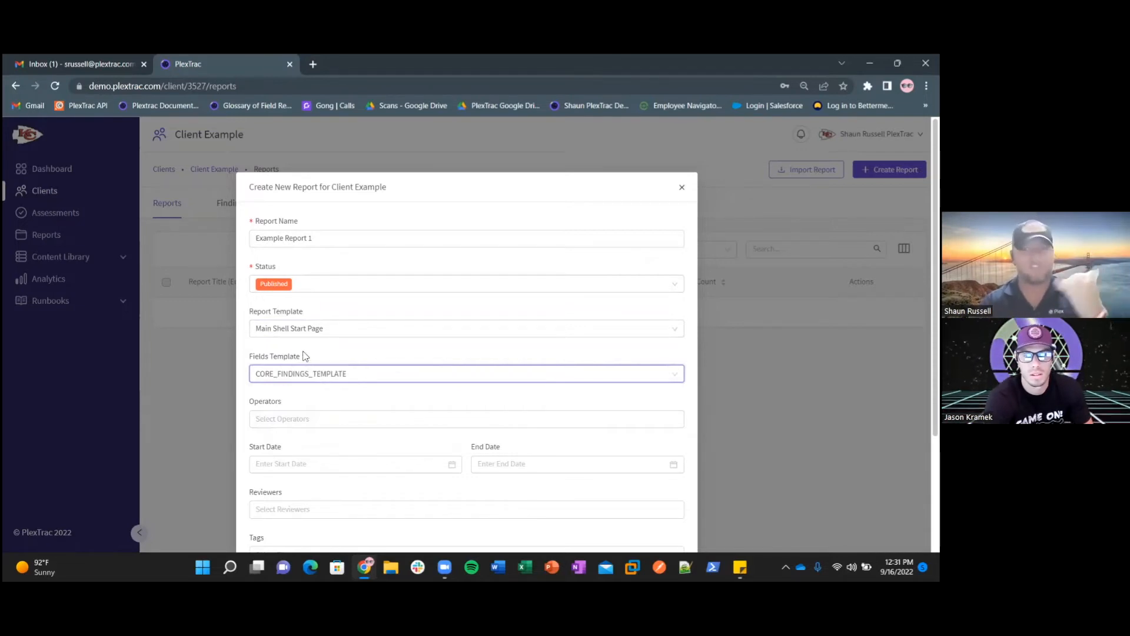
Assign the account owner as operator and set the report's dates from 2022-09-07 to 2022-09-28
{"action": "left_click", "coordinate": [280, 419]}
{"action": "left_click", "coordinate": [287, 442]}
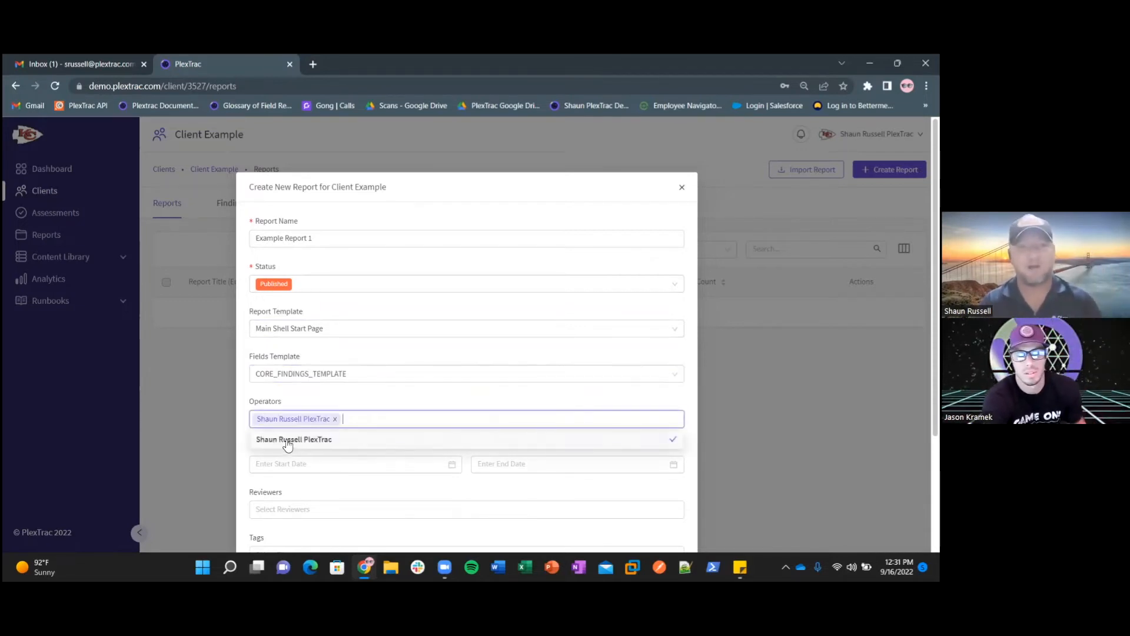
{"action": "left_click", "coordinate": [284, 464]}
{"action": "left_click", "coordinate": [327, 355]}
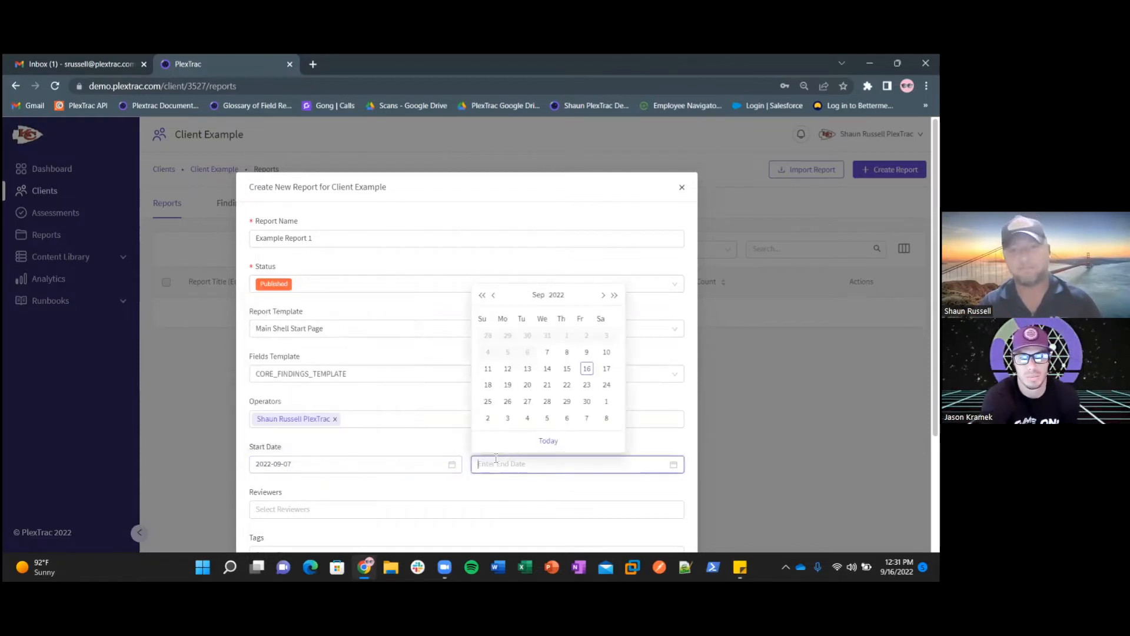
{"action": "left_click", "coordinate": [547, 401]}
Tag the report as internal and submit it
{"action": "scroll", "coordinate": [434, 386], "scroll_direction": "down", "scroll_amount": 2}
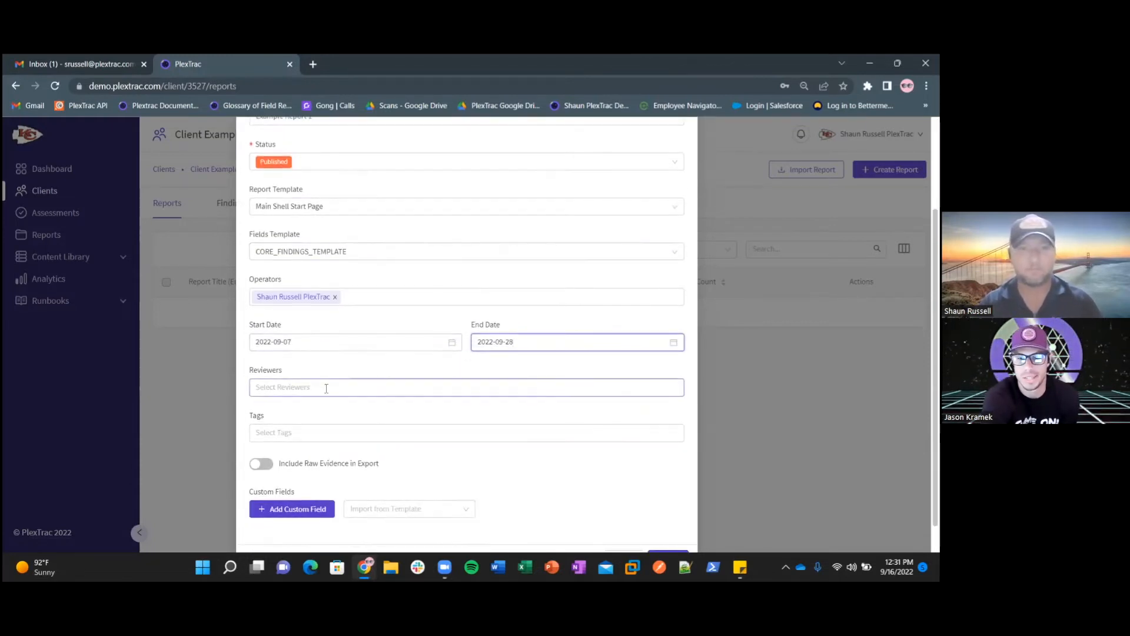
{"action": "left_click", "coordinate": [293, 434]}
{"action": "type", "text": "in"}
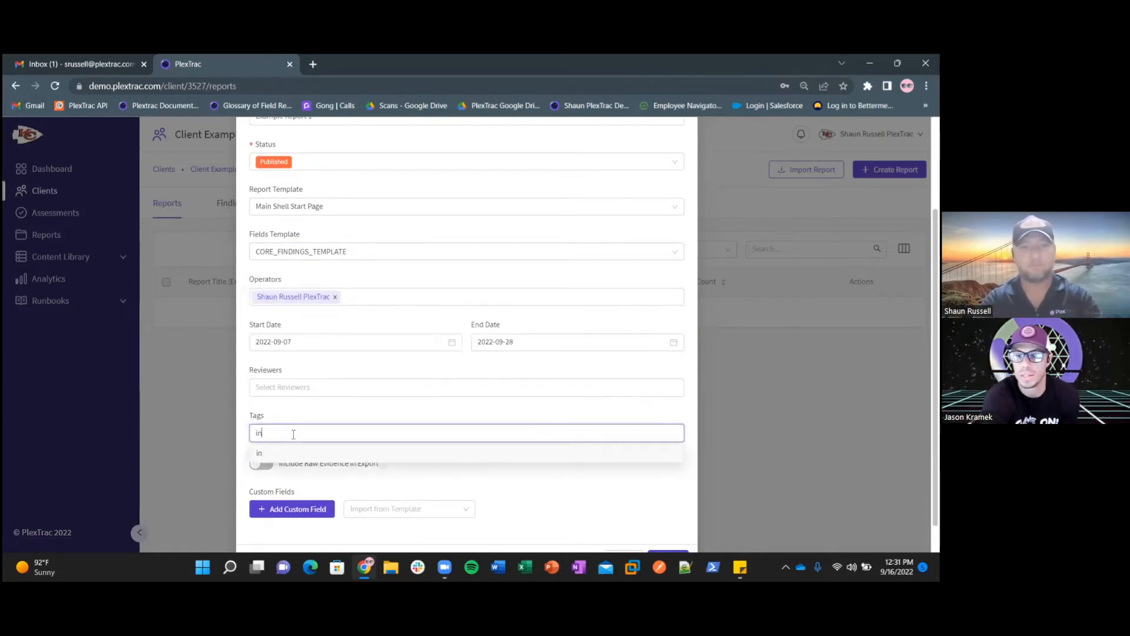
{"action": "type", "text": "ternal"}
{"action": "key", "text": "Return"}
{"action": "left_click", "coordinate": [501, 474]}
{"action": "scroll", "coordinate": [501, 474], "scroll_direction": "down", "scroll_amount": 1}
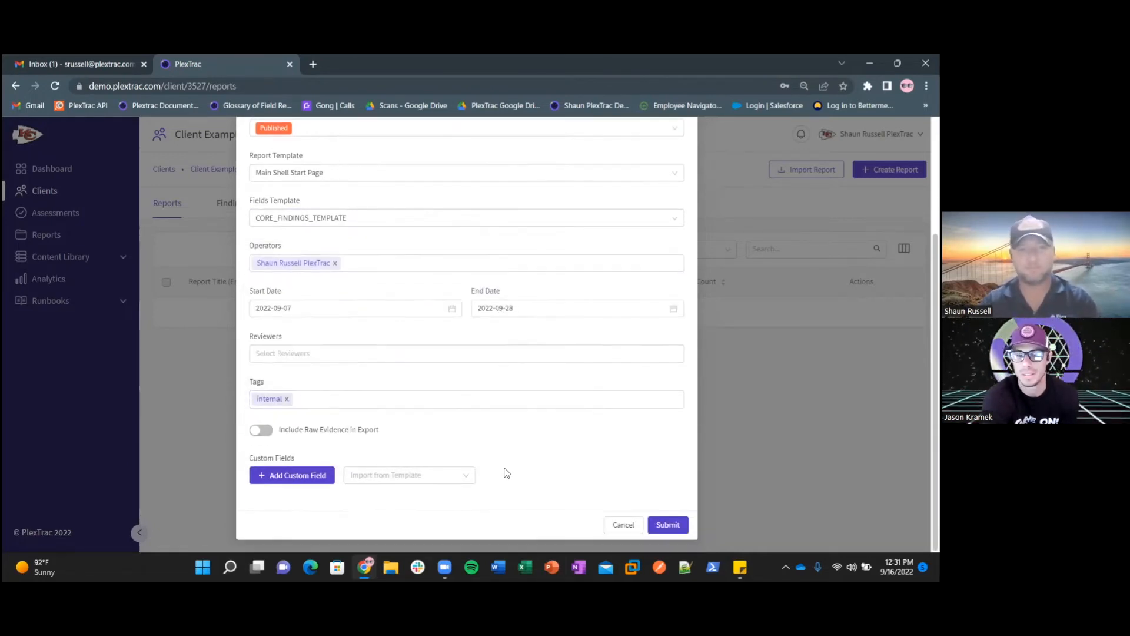
{"action": "left_click", "coordinate": [666, 522]}
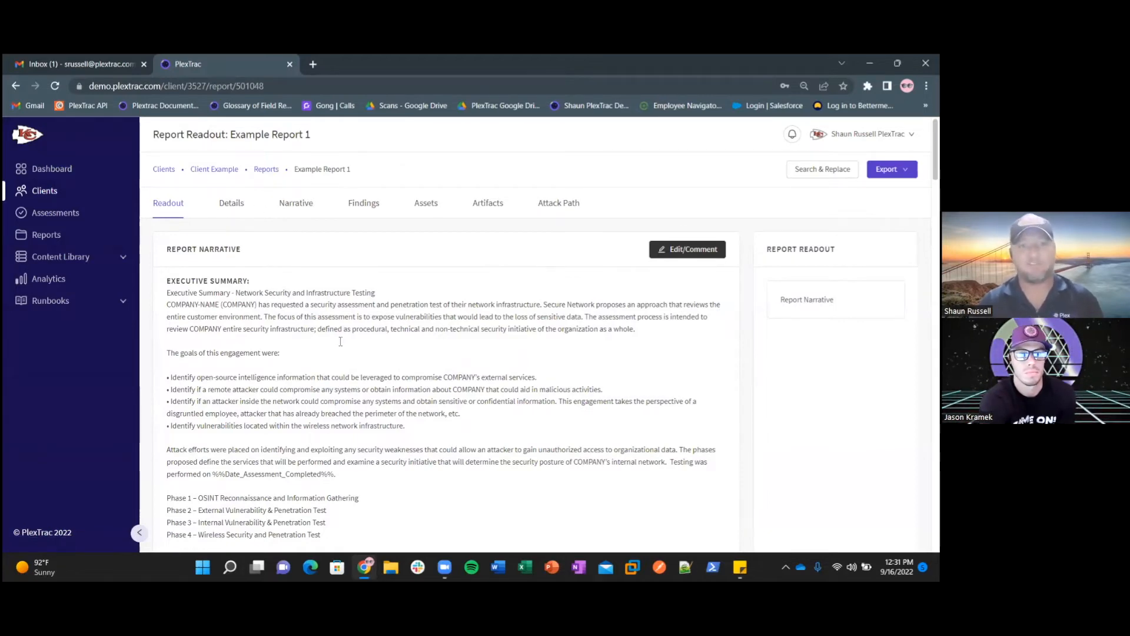
Look through the narrative in the readout of Example Report 1
{"action": "scroll", "coordinate": [340, 342], "scroll_direction": "down", "scroll_amount": 10}
{"action": "scroll", "coordinate": [348, 341], "scroll_direction": "down", "scroll_amount": 15}
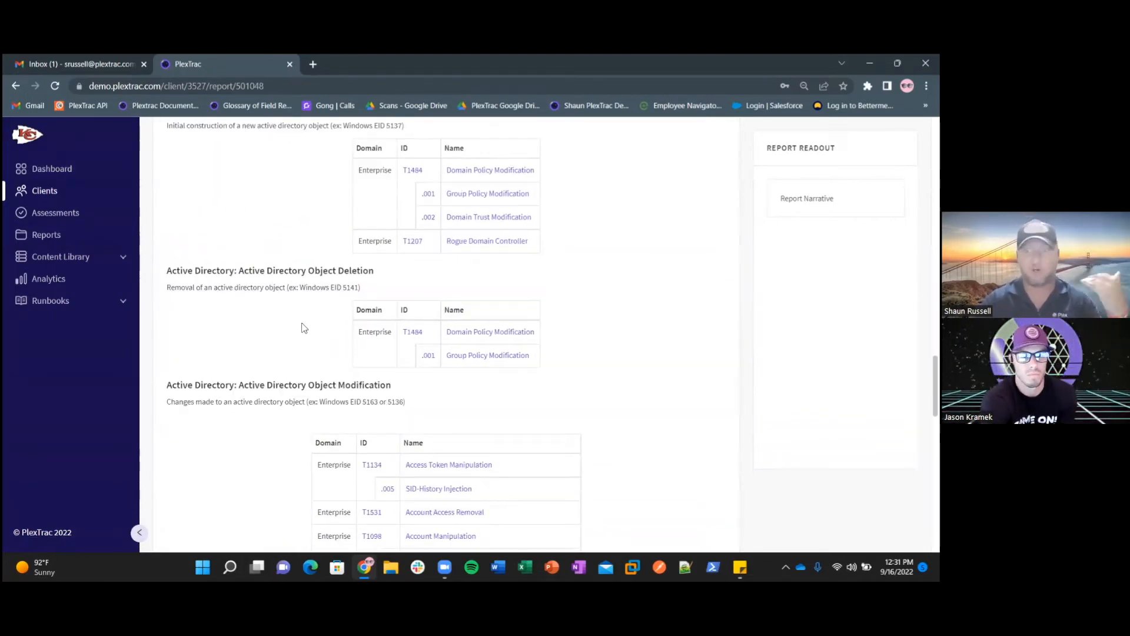
Examine the technical summary tables and the findings overview and status in the rest of the report readout
{"action": "scroll", "coordinate": [305, 330], "scroll_direction": "down", "scroll_amount": 8}
{"action": "scroll", "coordinate": [306, 328], "scroll_direction": "down", "scroll_amount": 6}
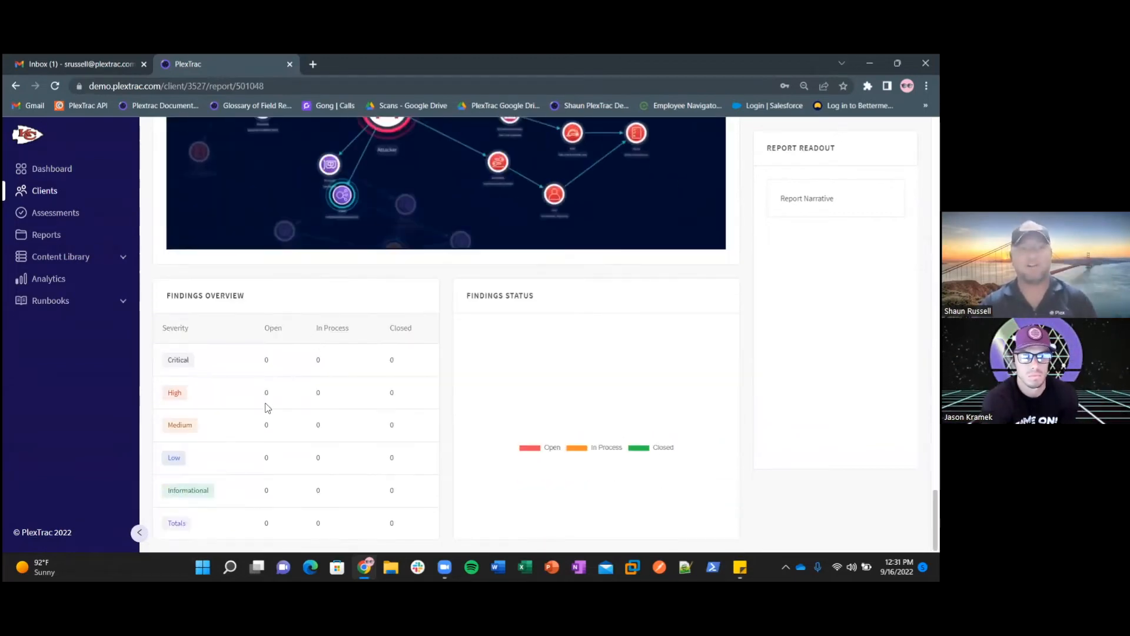
{"action": "scroll", "coordinate": [412, 353], "scroll_direction": "up", "scroll_amount": 2}
{"action": "scroll", "coordinate": [418, 350], "scroll_direction": "up", "scroll_amount": 15}
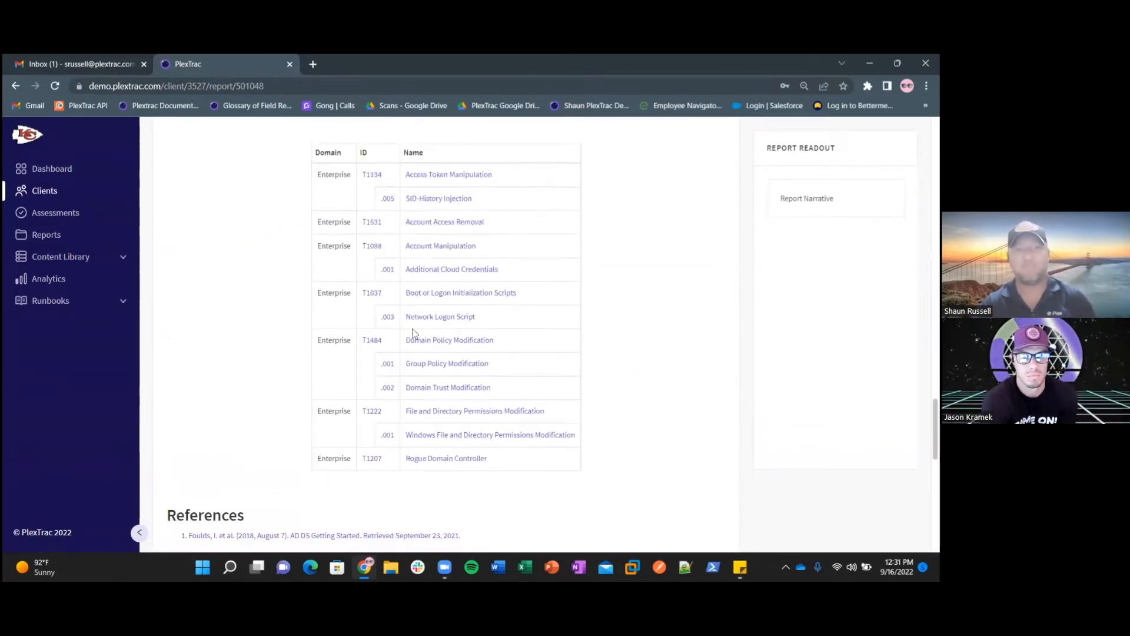
{"action": "scroll", "coordinate": [434, 305], "scroll_direction": "up", "scroll_amount": 10}
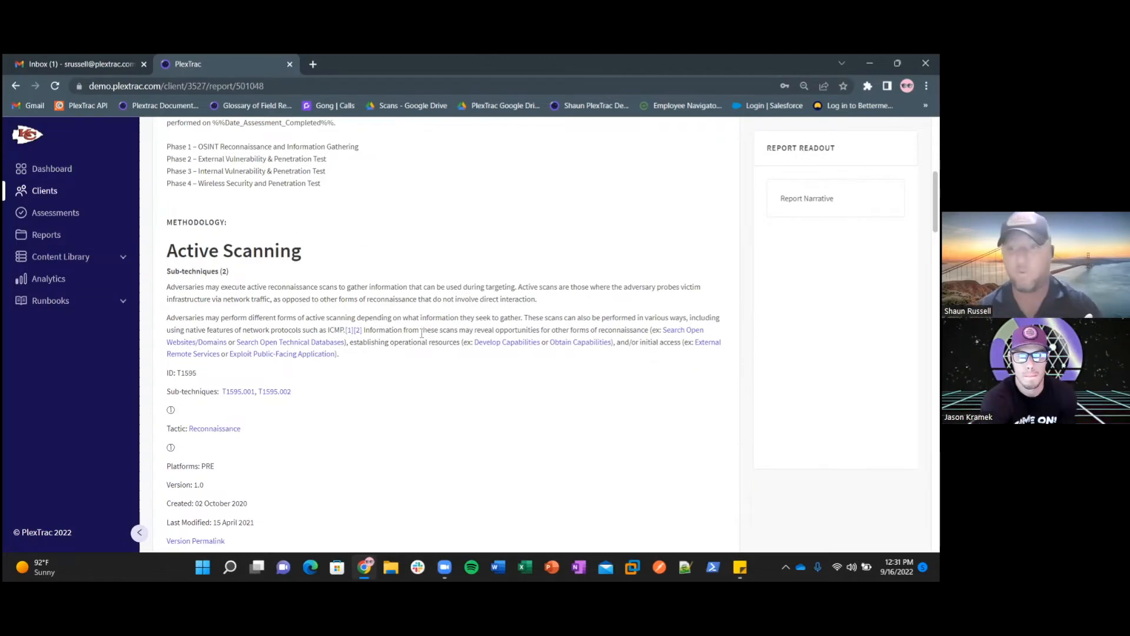
Expand the content library's entries and review the readout's executive summary, methodology, mitigations and detection sections
{"action": "left_click", "coordinate": [76, 259]}
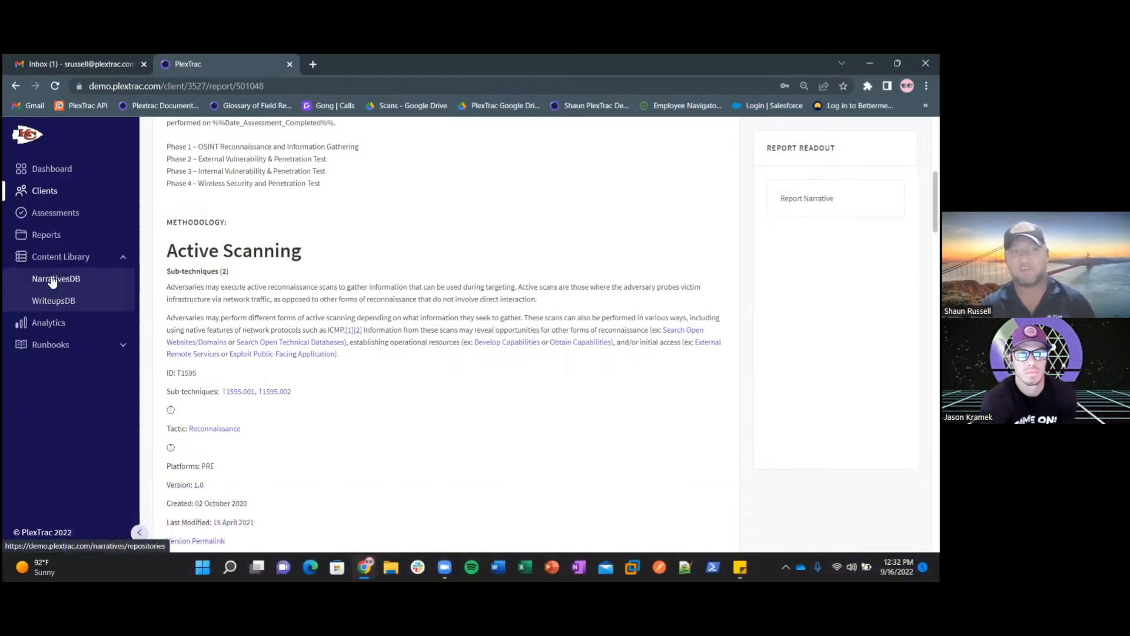
{"action": "scroll", "coordinate": [187, 417], "scroll_direction": "up", "scroll_amount": 3}
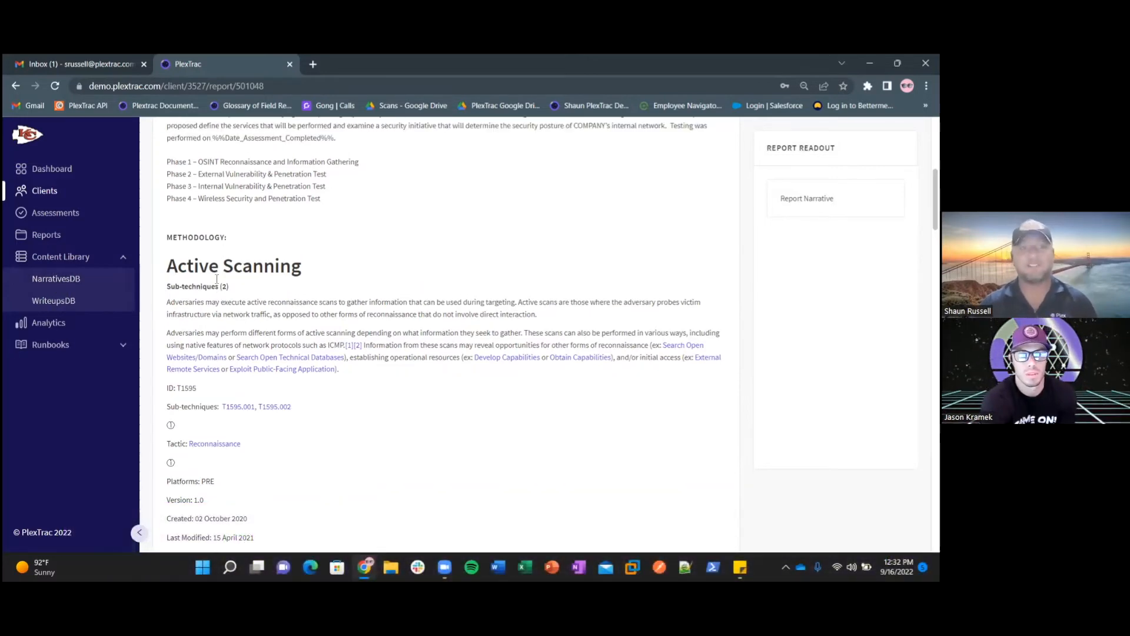
{"action": "scroll", "coordinate": [212, 424], "scroll_direction": "up", "scroll_amount": 3}
{"action": "scroll", "coordinate": [236, 382], "scroll_direction": "down", "scroll_amount": 2}
{"action": "scroll", "coordinate": [238, 377], "scroll_direction": "down", "scroll_amount": 2}
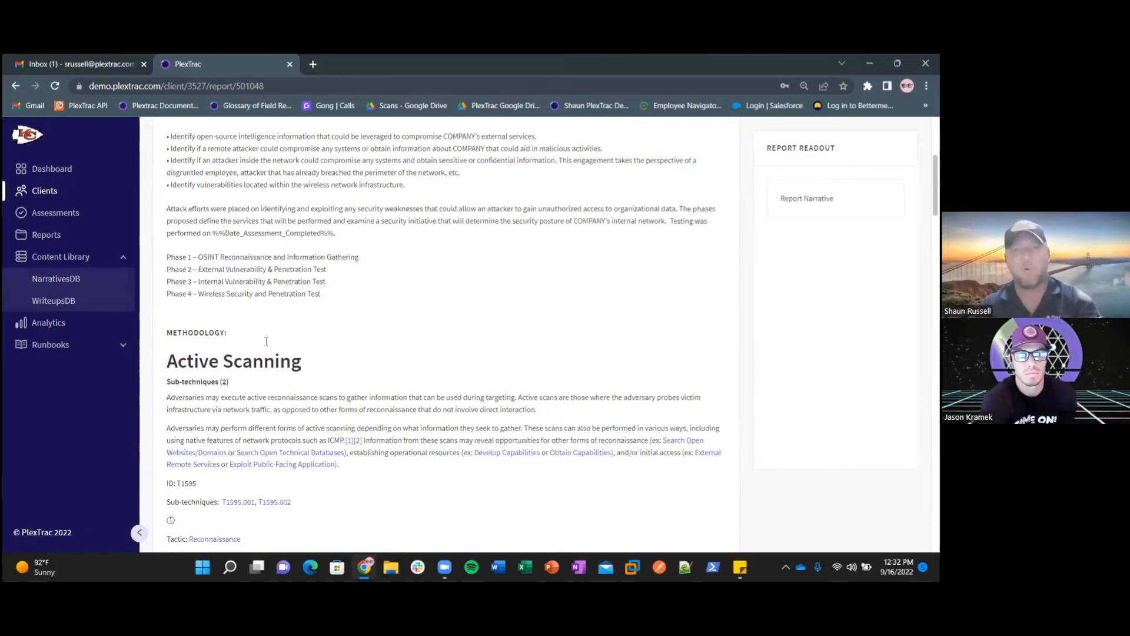
{"action": "scroll", "coordinate": [324, 356], "scroll_direction": "down", "scroll_amount": 7}
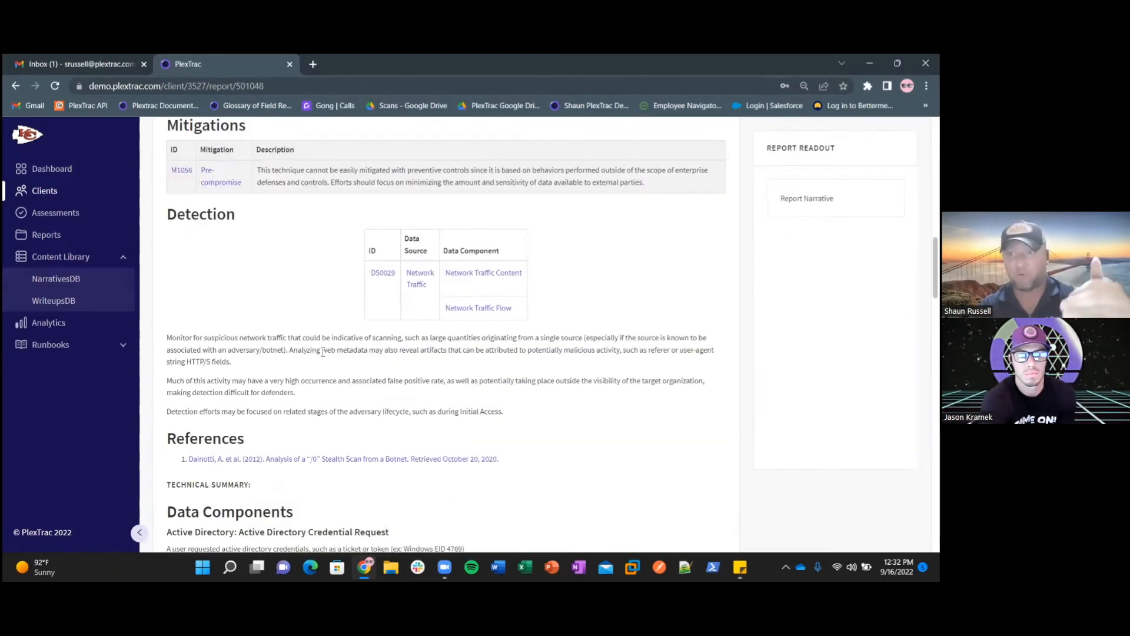
{"action": "scroll", "coordinate": [323, 356], "scroll_direction": "up", "scroll_amount": 7}
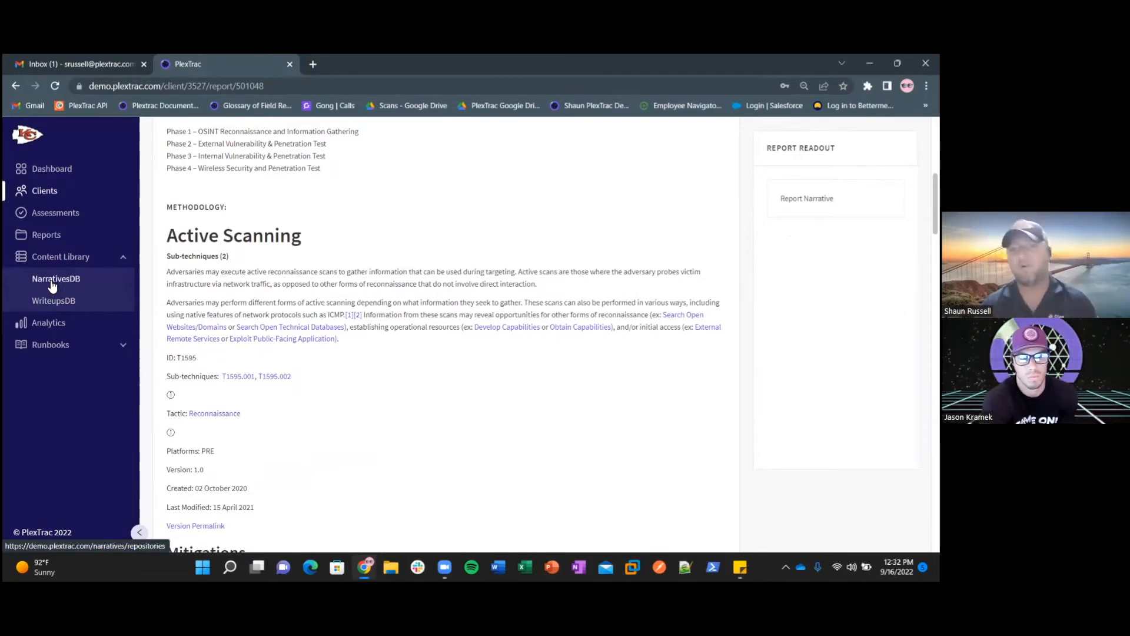
{"action": "scroll", "coordinate": [52, 287], "scroll_direction": "up", "scroll_amount": 8}
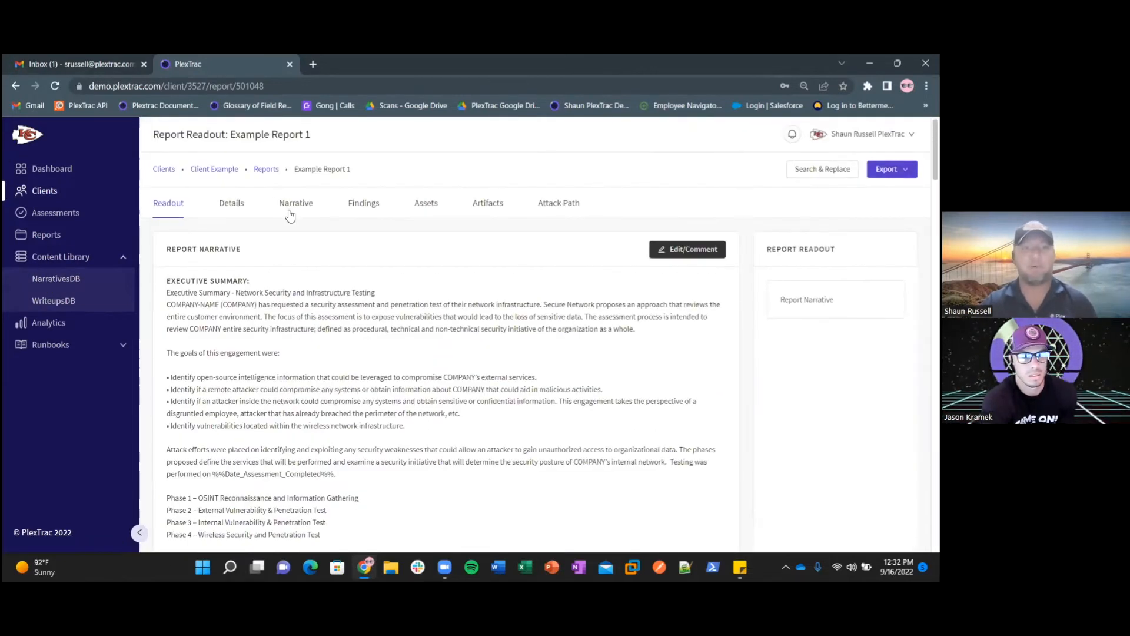
Open the narrative of Example Report 1 for editing and look through its Executive Summary and Methodology sections
{"action": "left_click", "coordinate": [295, 203]}
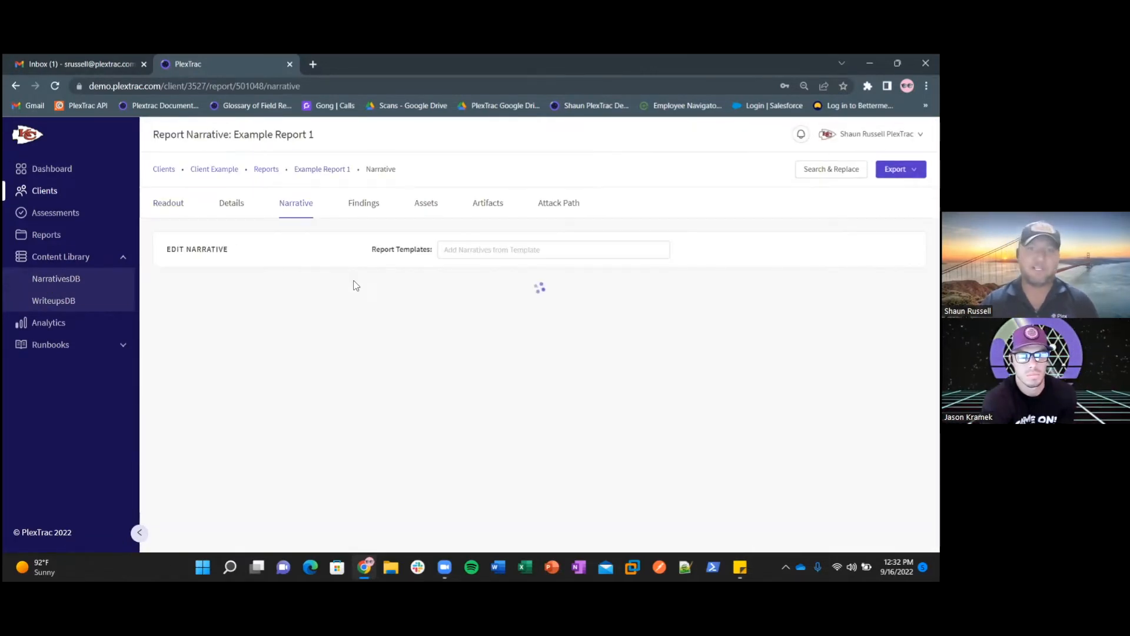
{"action": "left_click", "coordinate": [356, 289]}
{"action": "scroll", "coordinate": [355, 291], "scroll_direction": "down", "scroll_amount": 1}
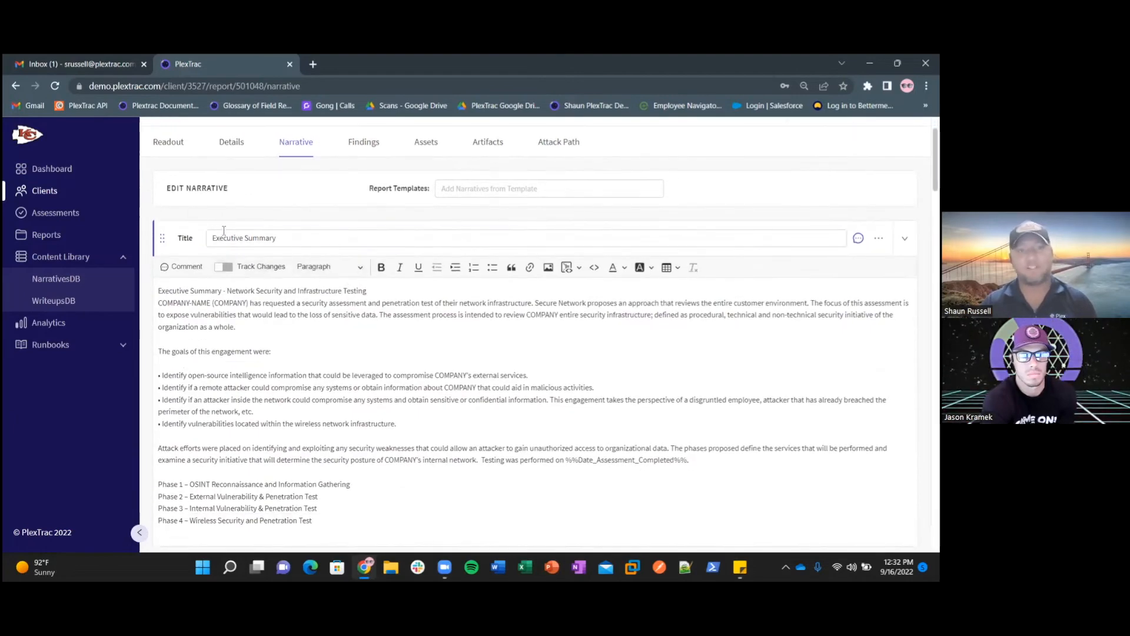
{"action": "scroll", "coordinate": [236, 253], "scroll_direction": "down", "scroll_amount": 6}
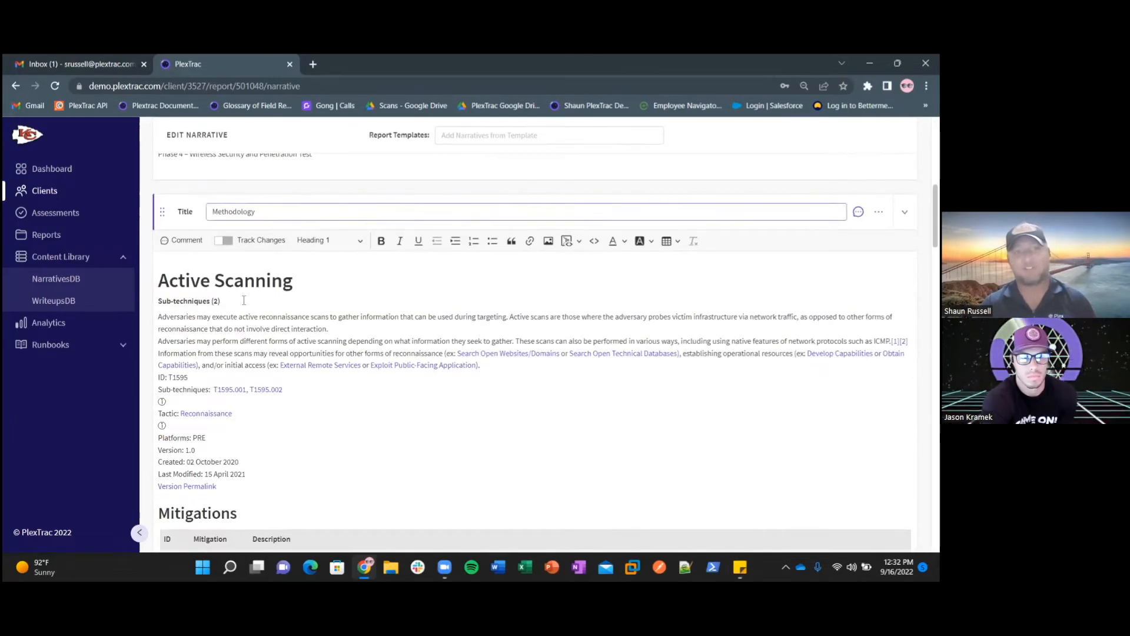
{"action": "scroll", "coordinate": [244, 301], "scroll_direction": "down", "scroll_amount": 2}
{"action": "scroll", "coordinate": [281, 336], "scroll_direction": "up", "scroll_amount": 5}
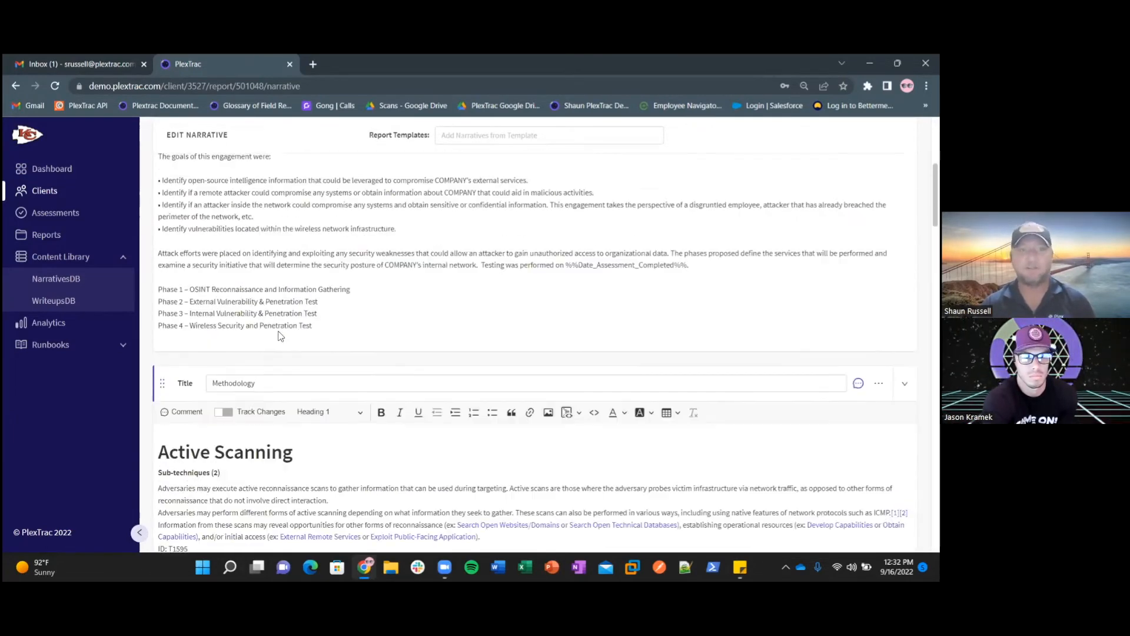
{"action": "scroll", "coordinate": [281, 336], "scroll_direction": "up", "scroll_amount": 5}
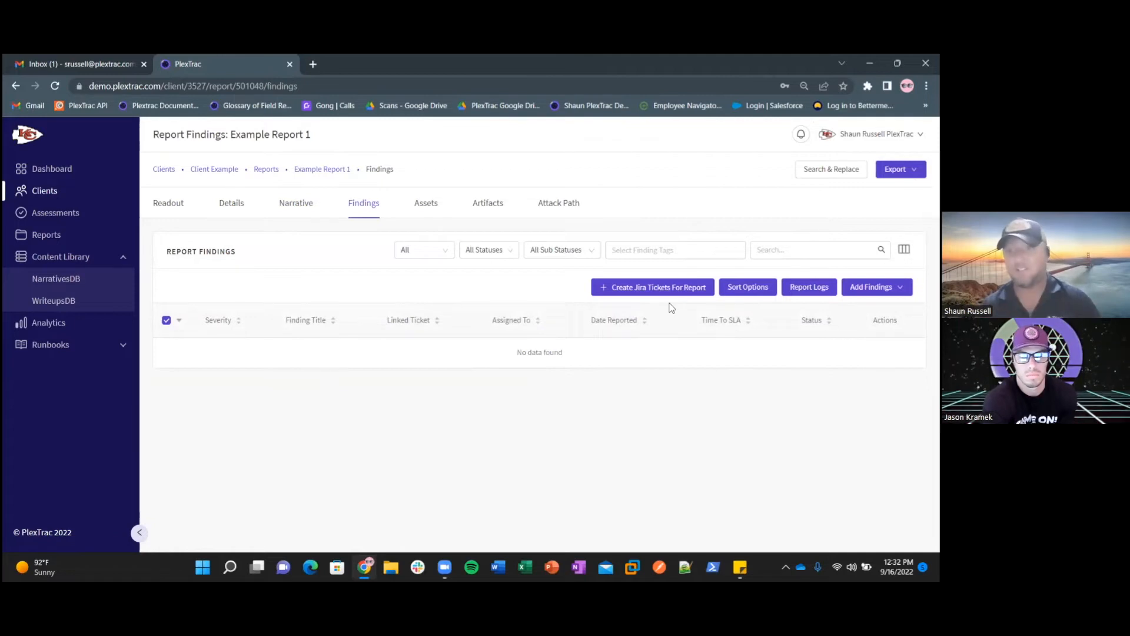
Start a file import for the report's findings and choose Nessus as the import source
{"action": "left_click", "coordinate": [876, 287]}
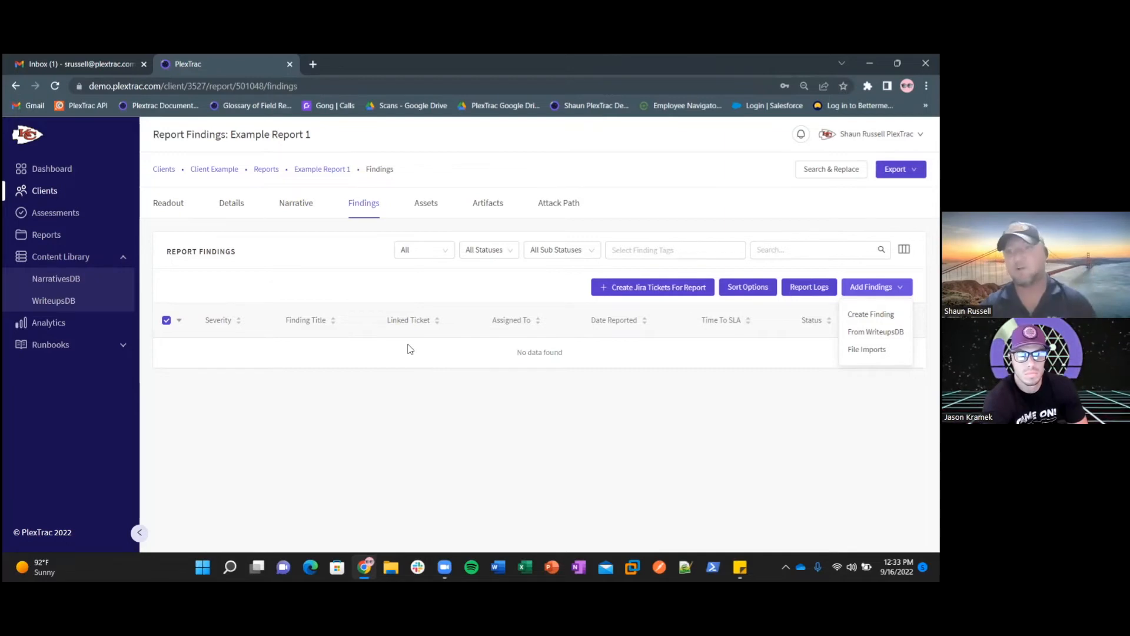
{"action": "left_click", "coordinate": [866, 349]}
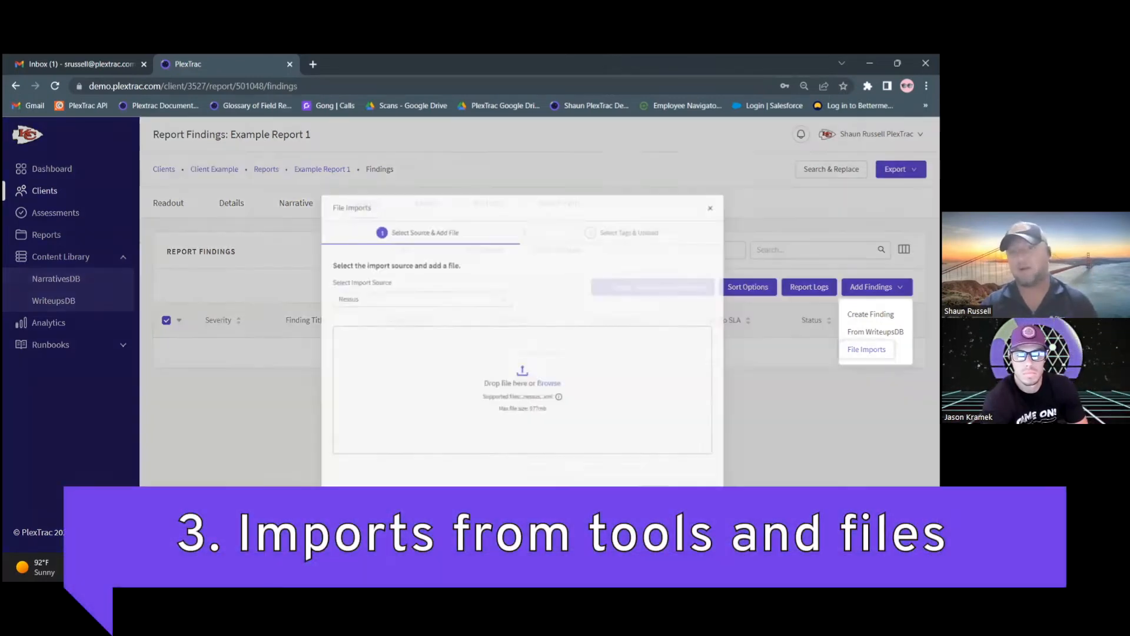
{"action": "left_click", "coordinate": [450, 292]}
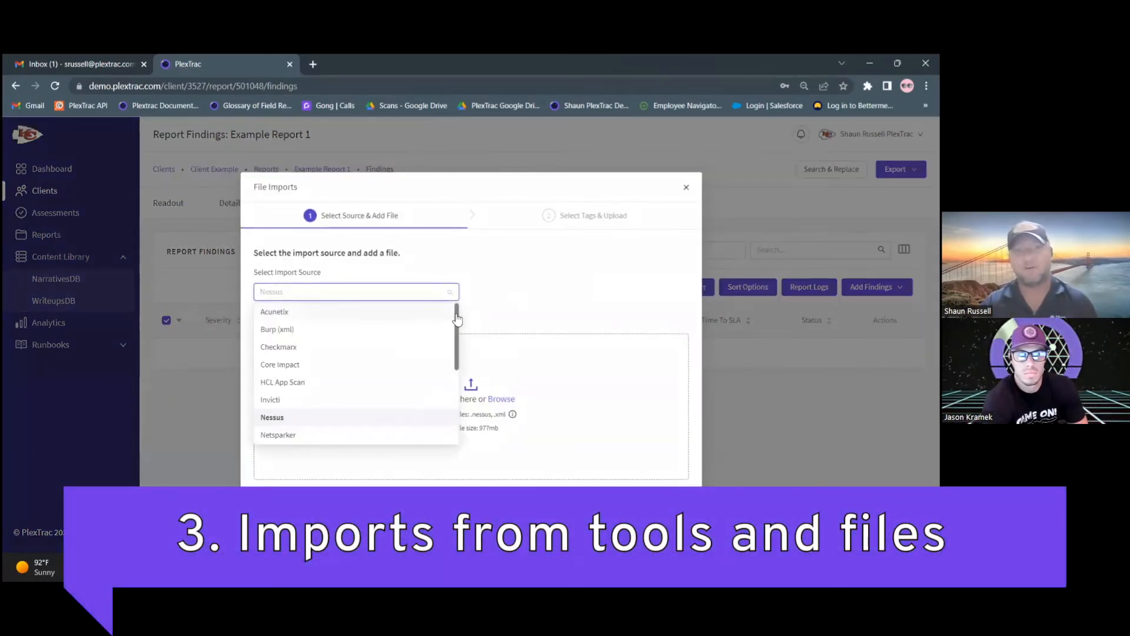
{"action": "left_click_drag", "start_coordinate": [457, 318], "coordinate": [462, 373]}
{"action": "scroll", "coordinate": [286, 341], "scroll_direction": "up", "scroll_amount": 3}
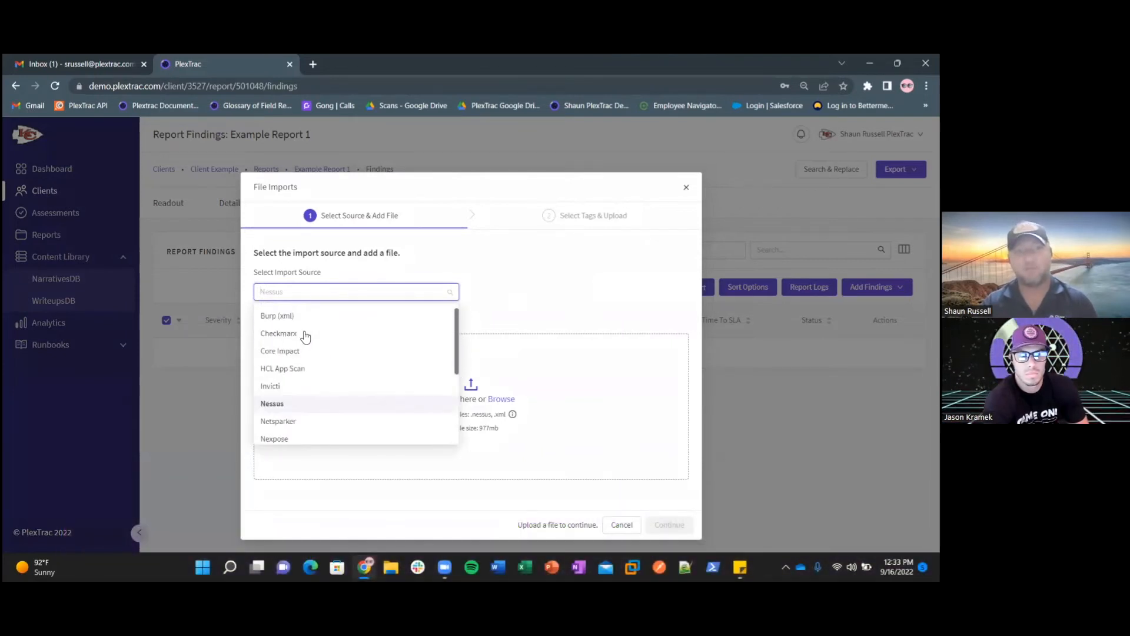
{"action": "left_click", "coordinate": [279, 410]}
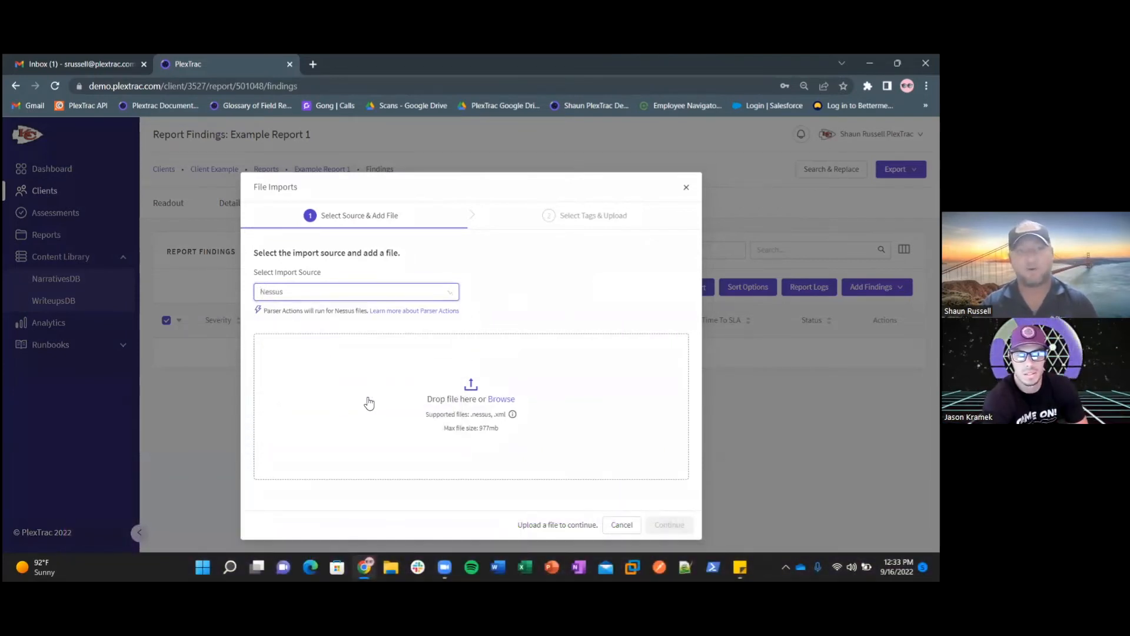
Add the file single_host_1.nessus from the Single Host folder to the import and continue to the tags
{"action": "left_click", "coordinate": [449, 396]}
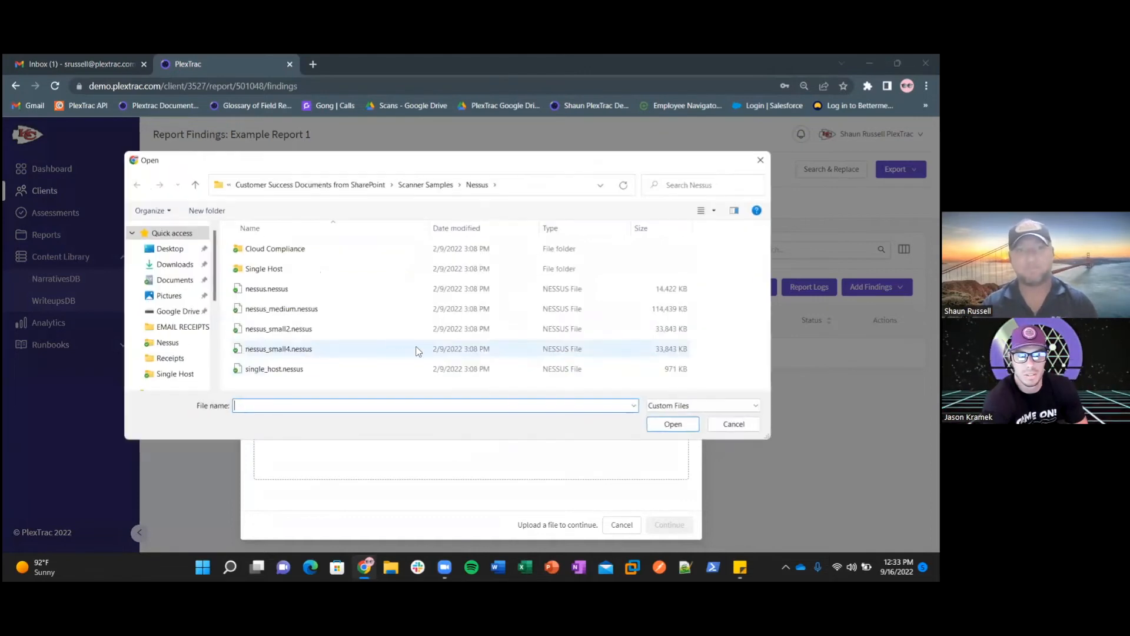
{"action": "double_click", "coordinate": [264, 269]}
{"action": "left_click", "coordinate": [284, 251]}
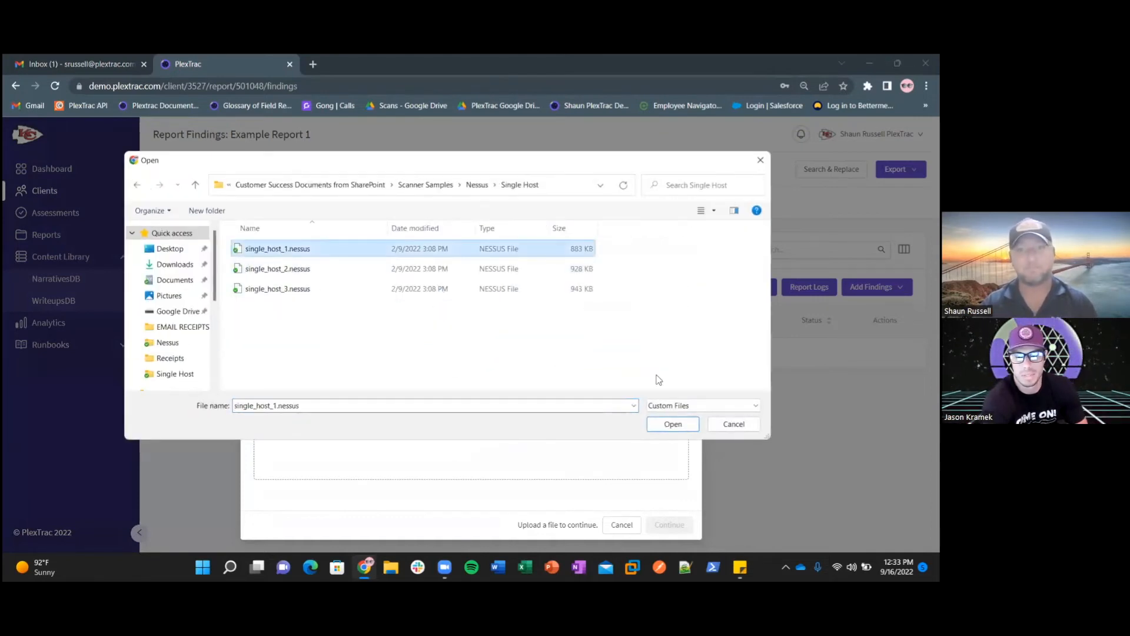
{"action": "left_click", "coordinate": [654, 423]}
{"action": "left_click", "coordinate": [669, 411]}
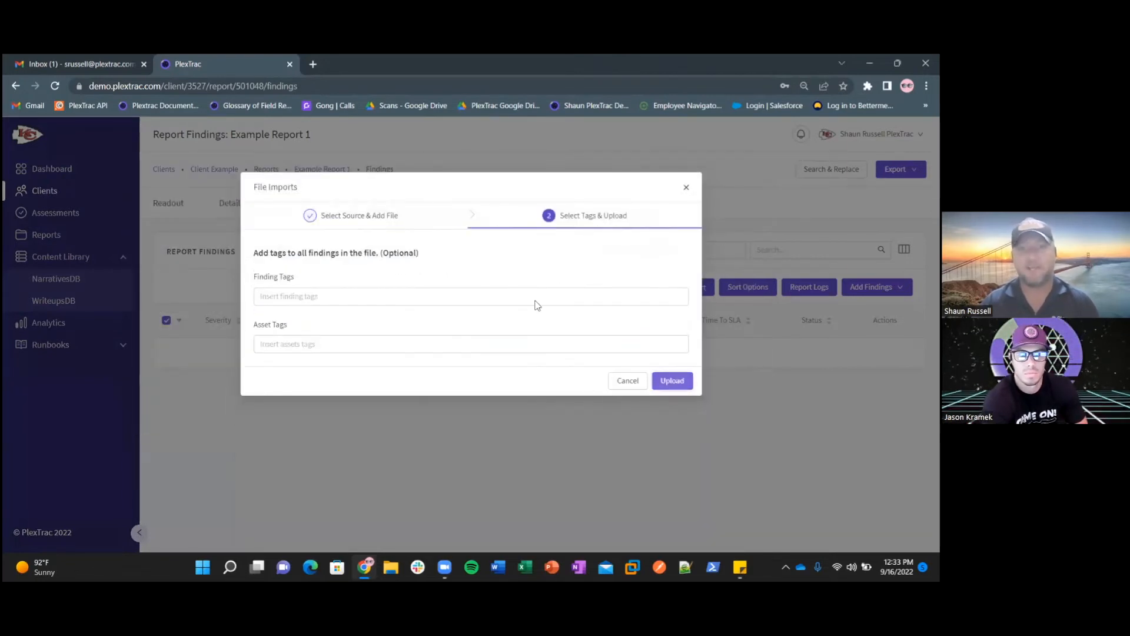
Tag all findings in the imported file with internal and nessus_
{"action": "left_click", "coordinate": [313, 297]}
{"action": "type", "text": "internal"}
{"action": "key", "text": "Return"}
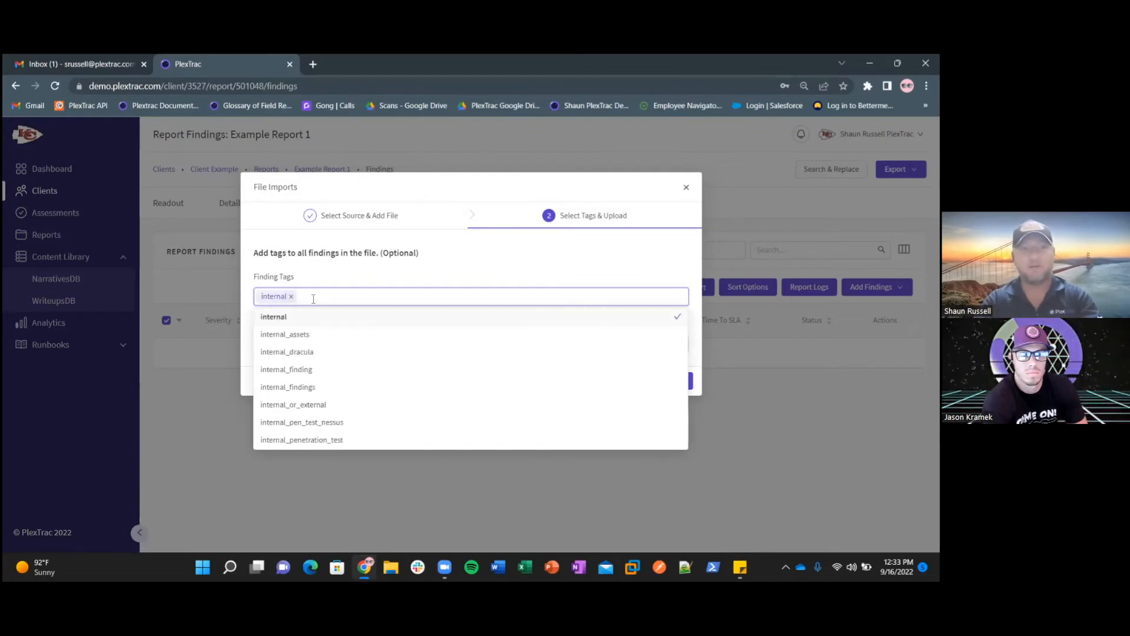
{"action": "type", "text": "nesus"}
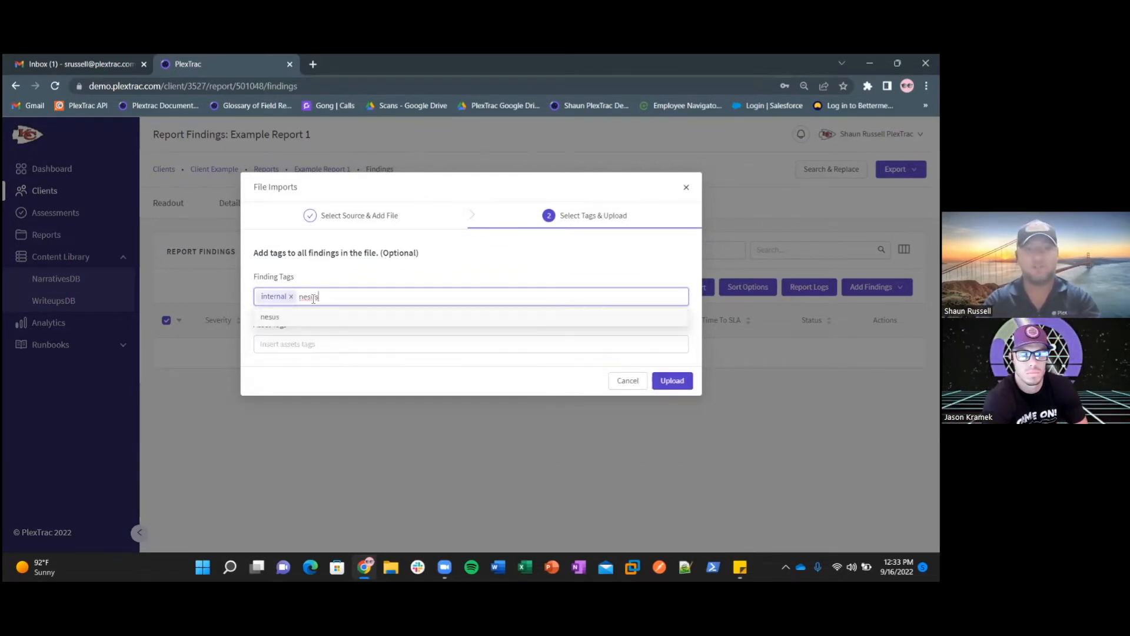
{"action": "type", "text": "sus"}
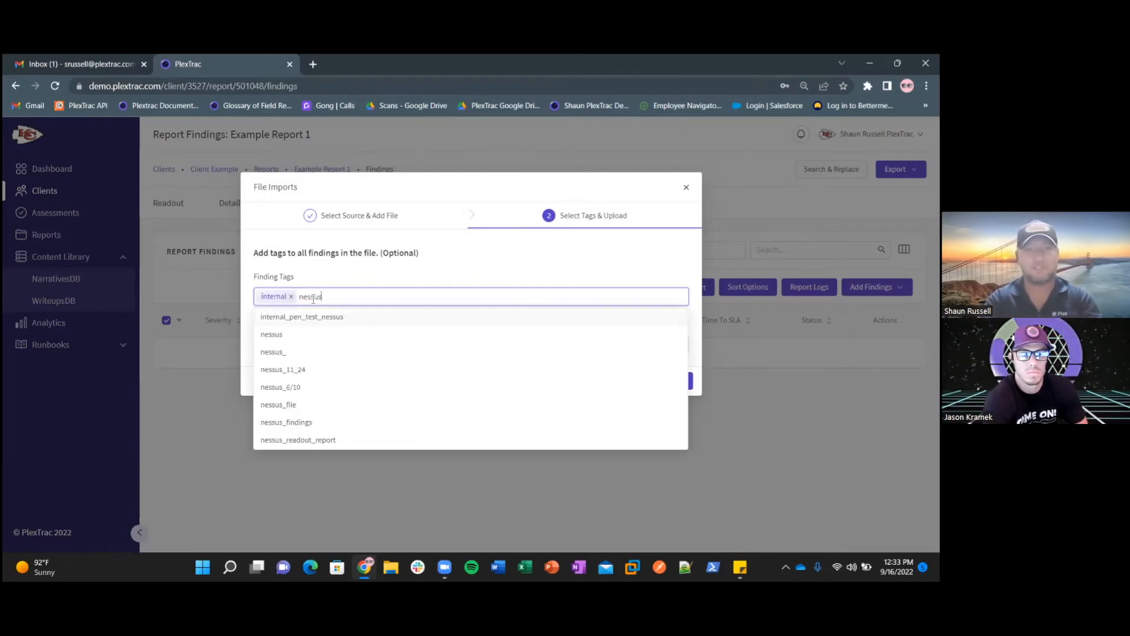
{"action": "type", "text": "_"}
{"action": "key", "text": "Return"}
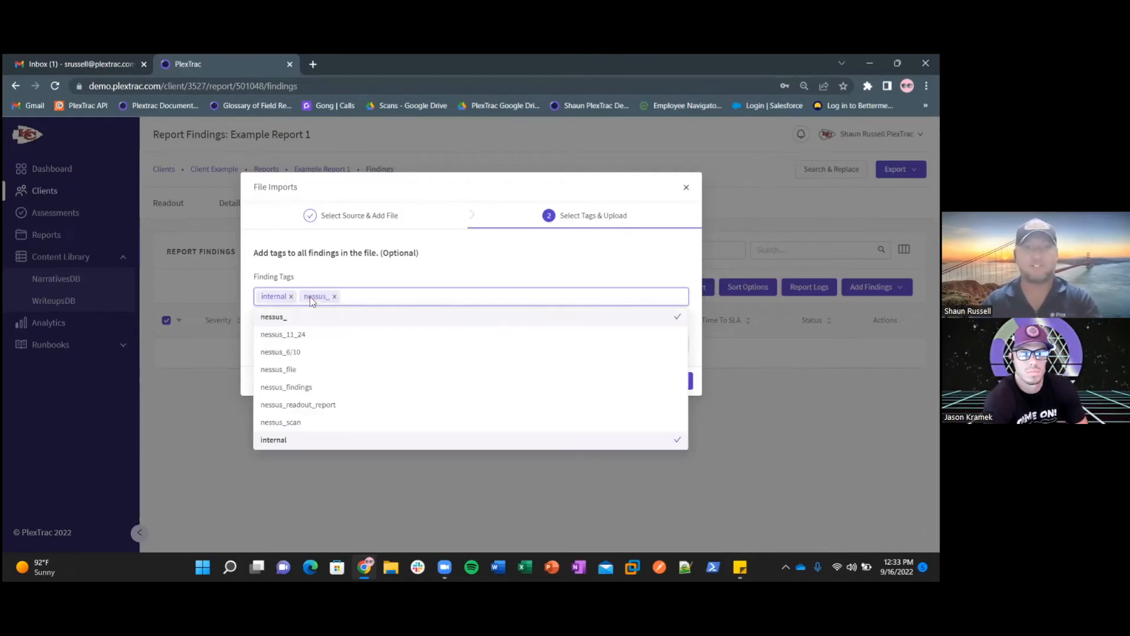
Tag the imported assets with entire_infrastructue and internal, and upload the file
{"action": "key", "text": "Tab"}
{"action": "type", "text": "entire"}
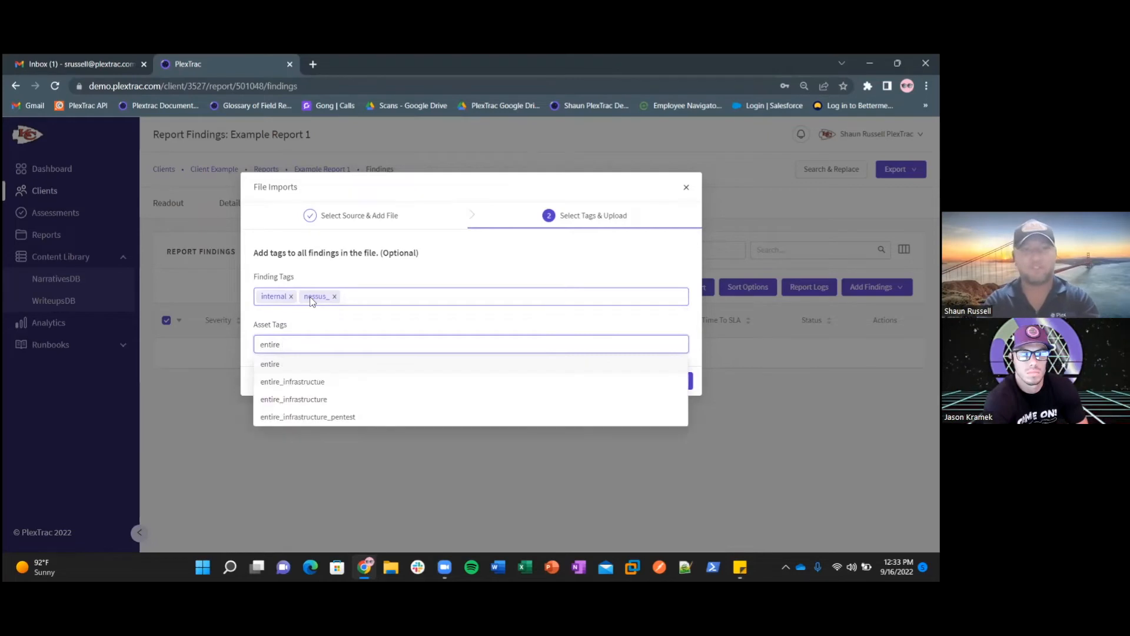
{"action": "left_click", "coordinate": [292, 382]}
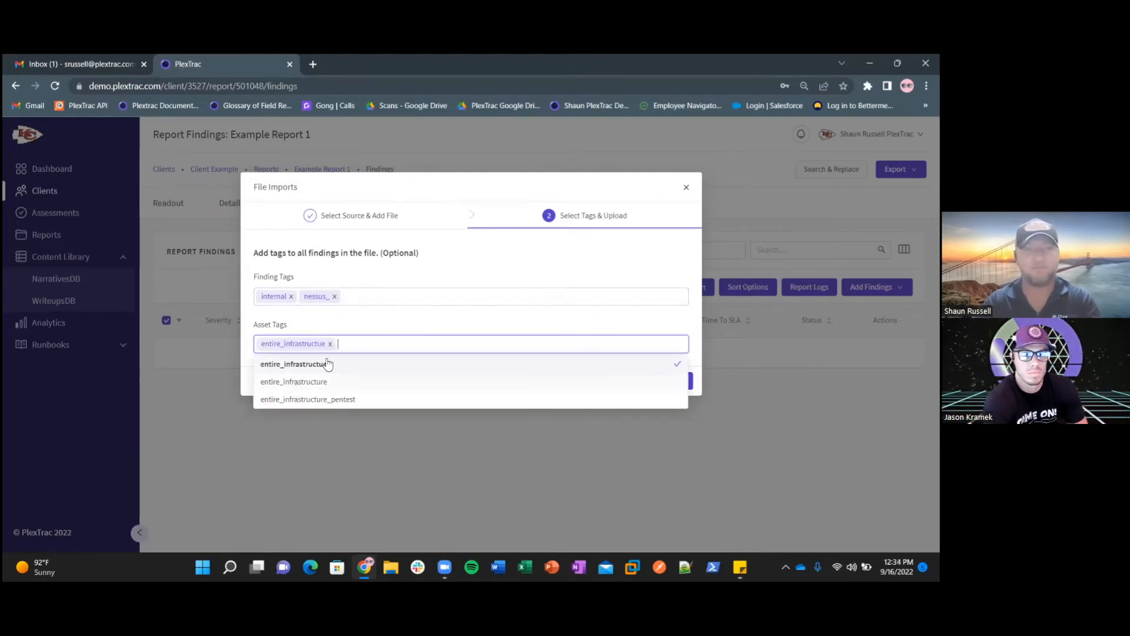
{"action": "type", "text": "in"}
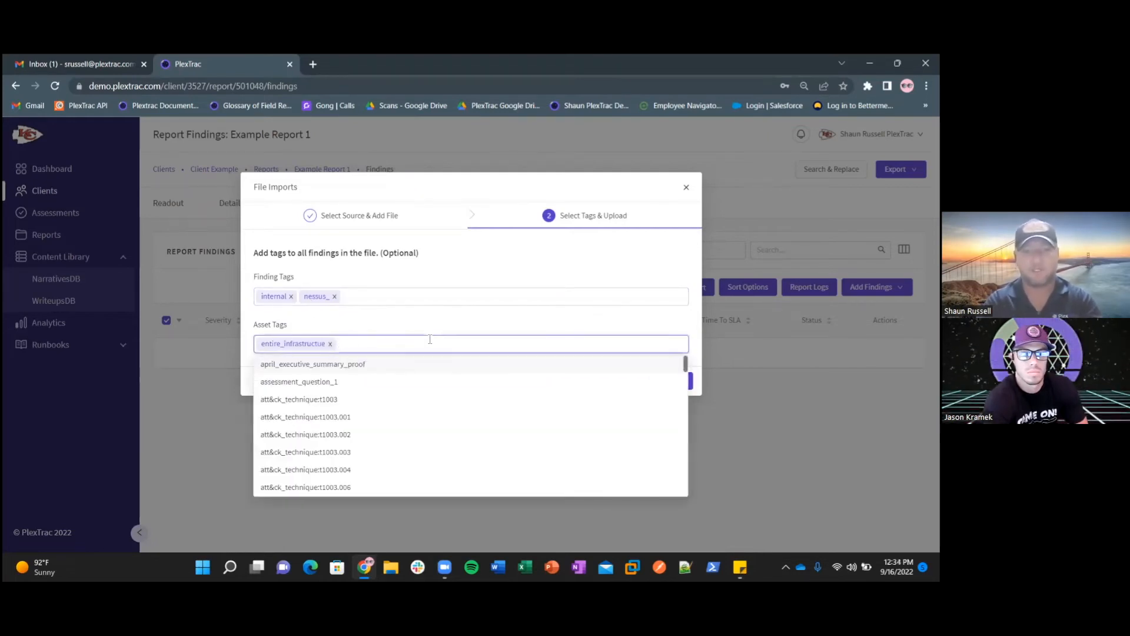
{"action": "type", "text": "ternal"}
{"action": "key", "text": "Return"}
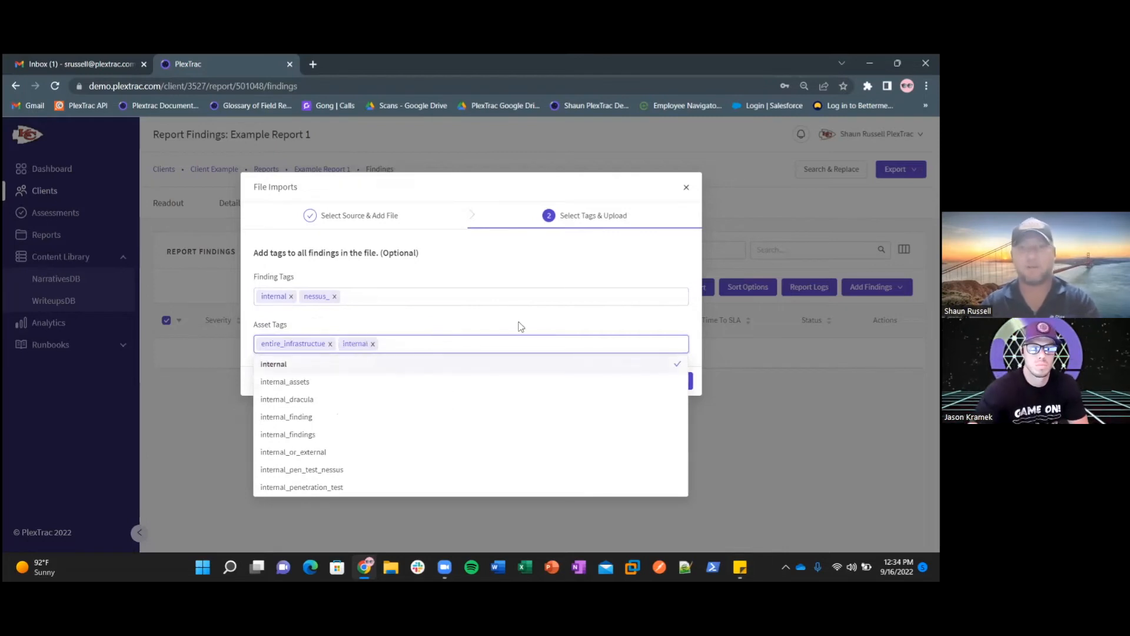
{"action": "left_click", "coordinate": [540, 331]}
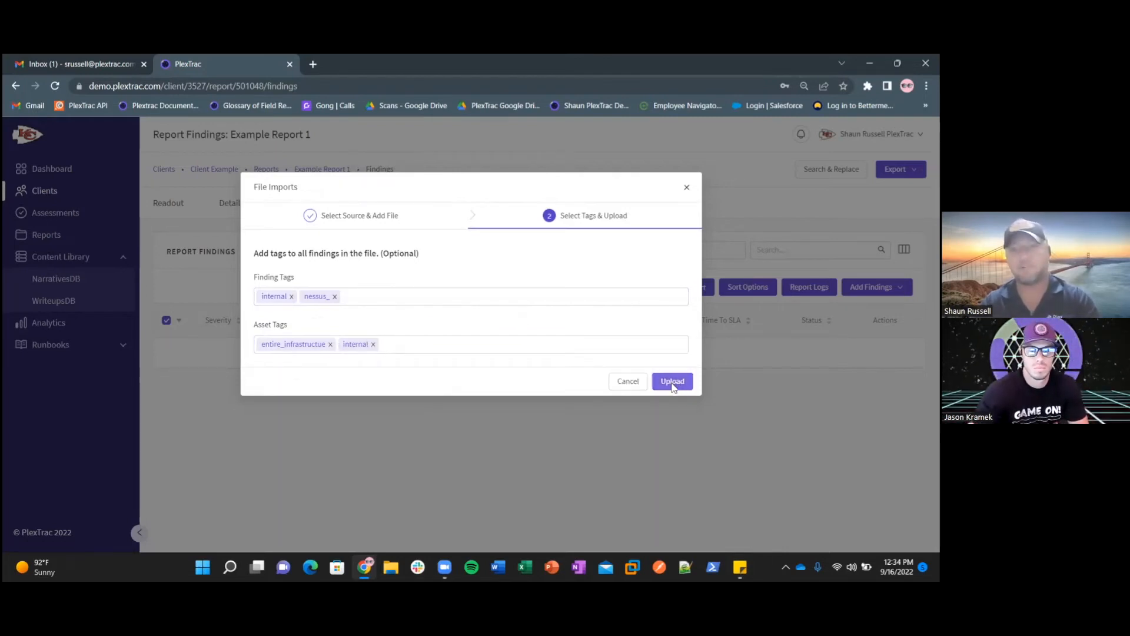
{"action": "left_click", "coordinate": [672, 383]}
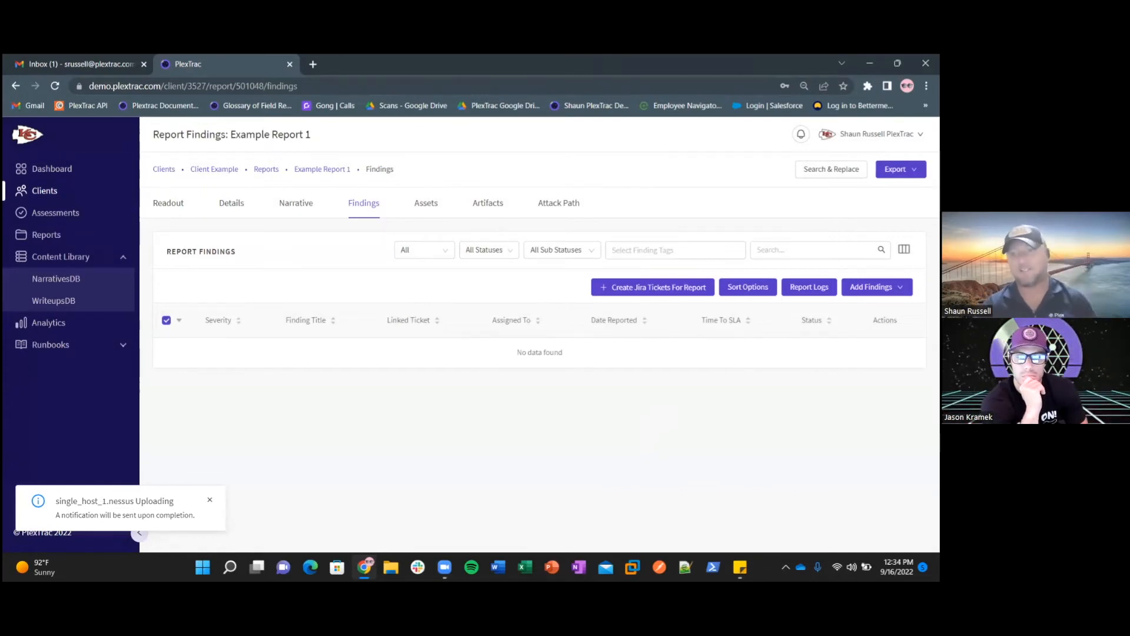
Add the Open redirection (DOM-based) writeup from WriteupsDB to the report's findings
{"action": "mouse_move", "coordinate": [877, 287]}
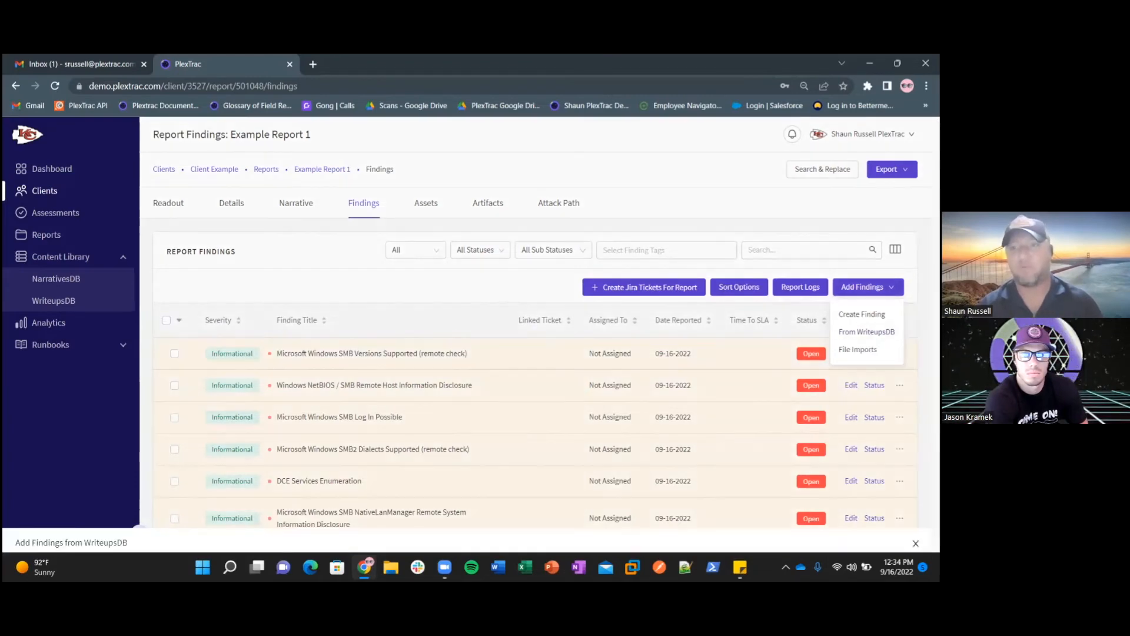
{"action": "left_click", "coordinate": [875, 331]}
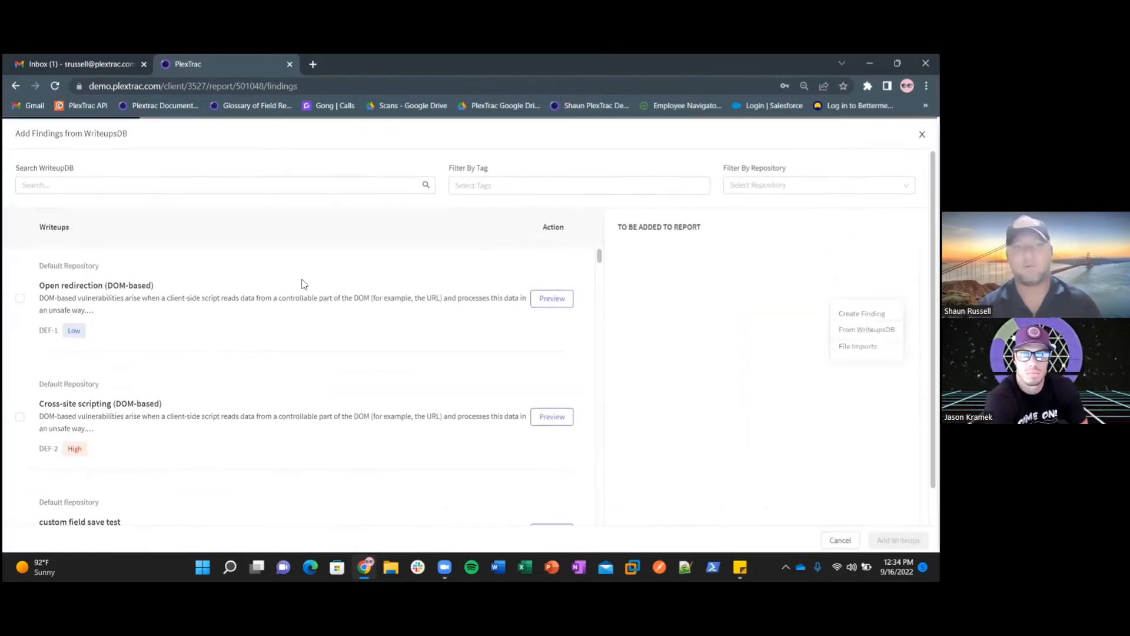
{"action": "left_click", "coordinate": [20, 297]}
{"action": "left_click", "coordinate": [900, 538]}
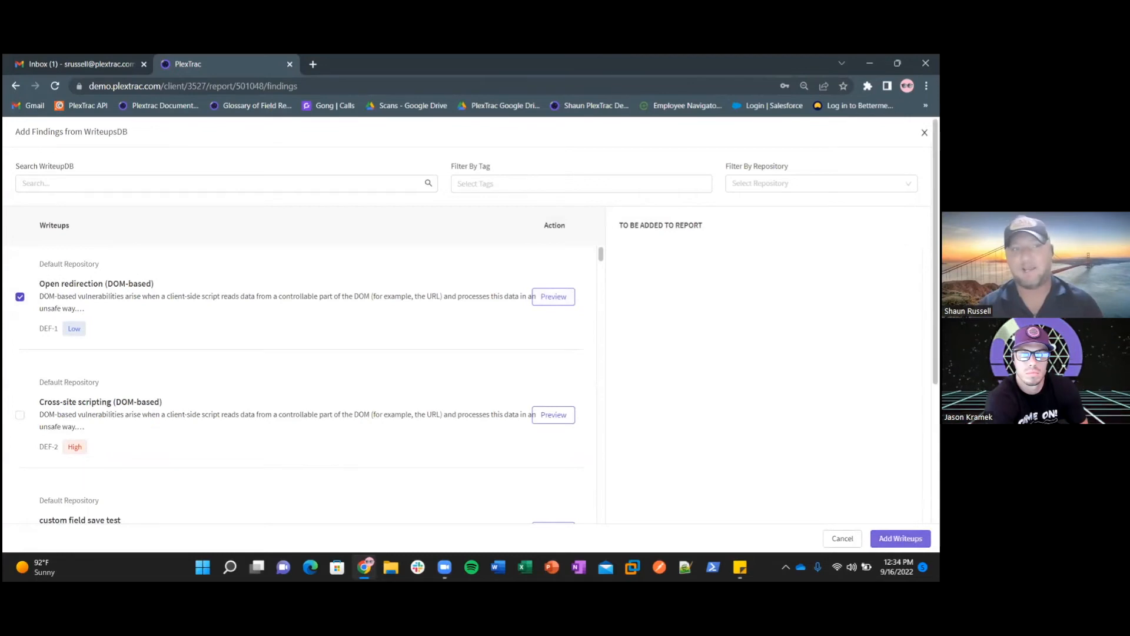
Select all findings in the report and set their status to published
{"action": "scroll", "coordinate": [318, 367], "scroll_direction": "down", "scroll_amount": 2}
{"action": "scroll", "coordinate": [319, 368], "scroll_direction": "up", "scroll_amount": 2}
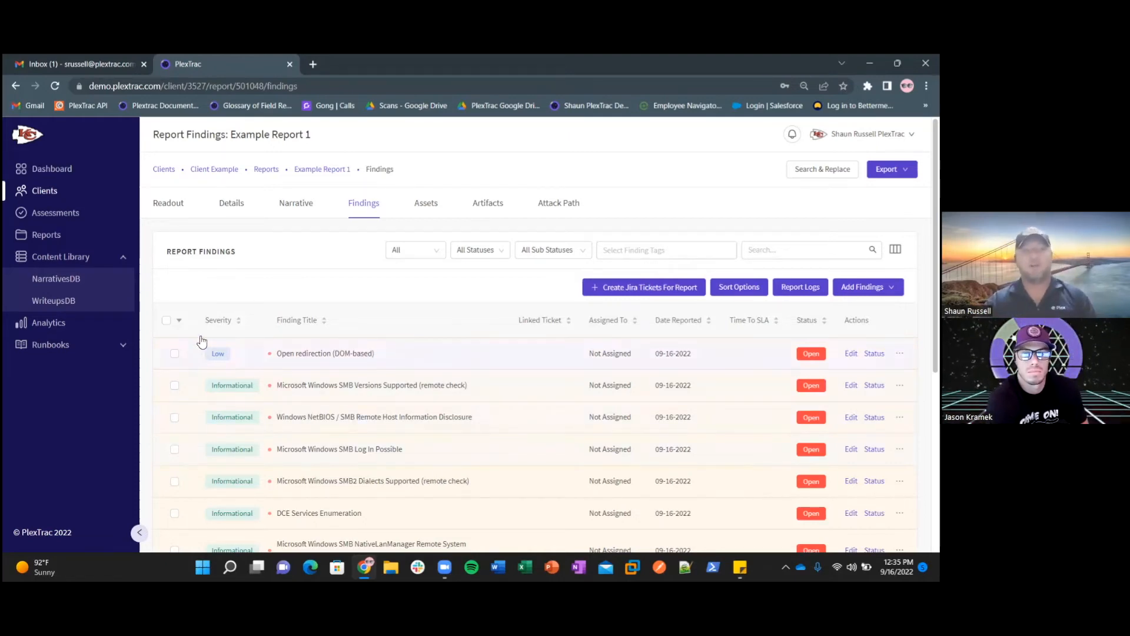
{"action": "left_click", "coordinate": [166, 320]}
{"action": "left_click", "coordinate": [187, 287]}
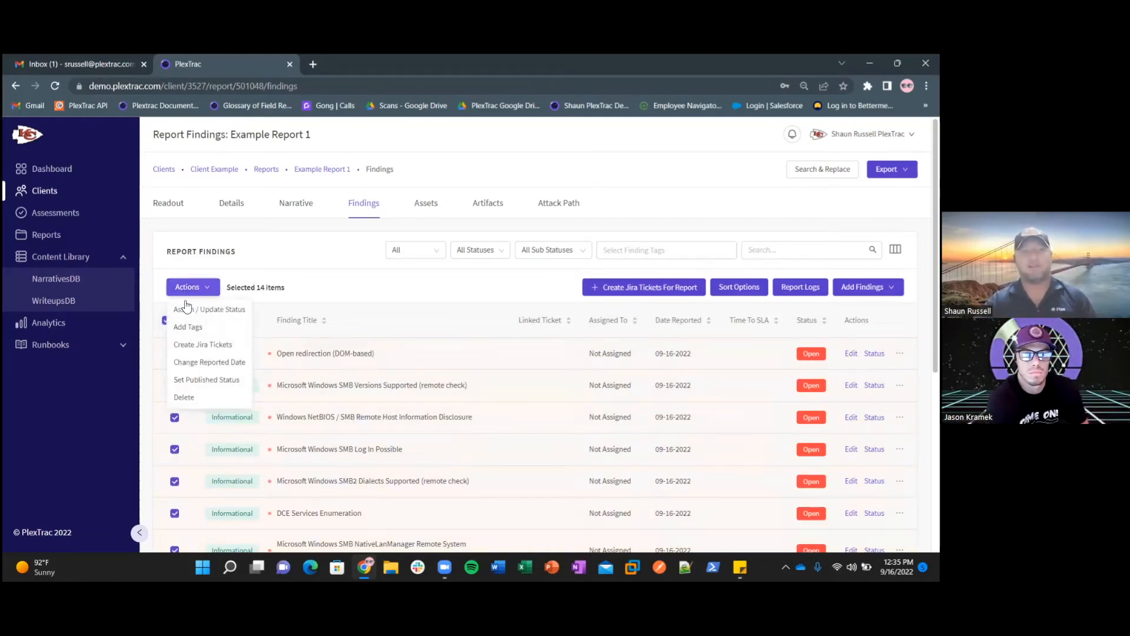
{"action": "left_click", "coordinate": [199, 379]}
{"action": "left_click", "coordinate": [577, 262]}
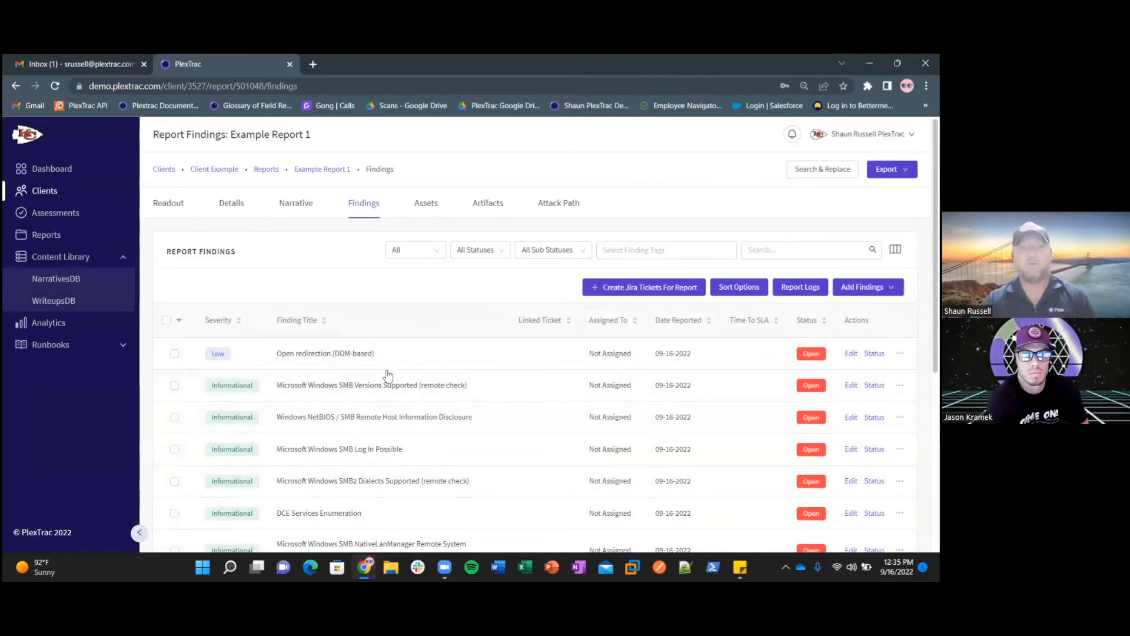
Inspect the Microsoft Windows SMB Versions Supported finding's details and the findings of report asset 10.147.160.11
{"action": "left_click", "coordinate": [341, 387]}
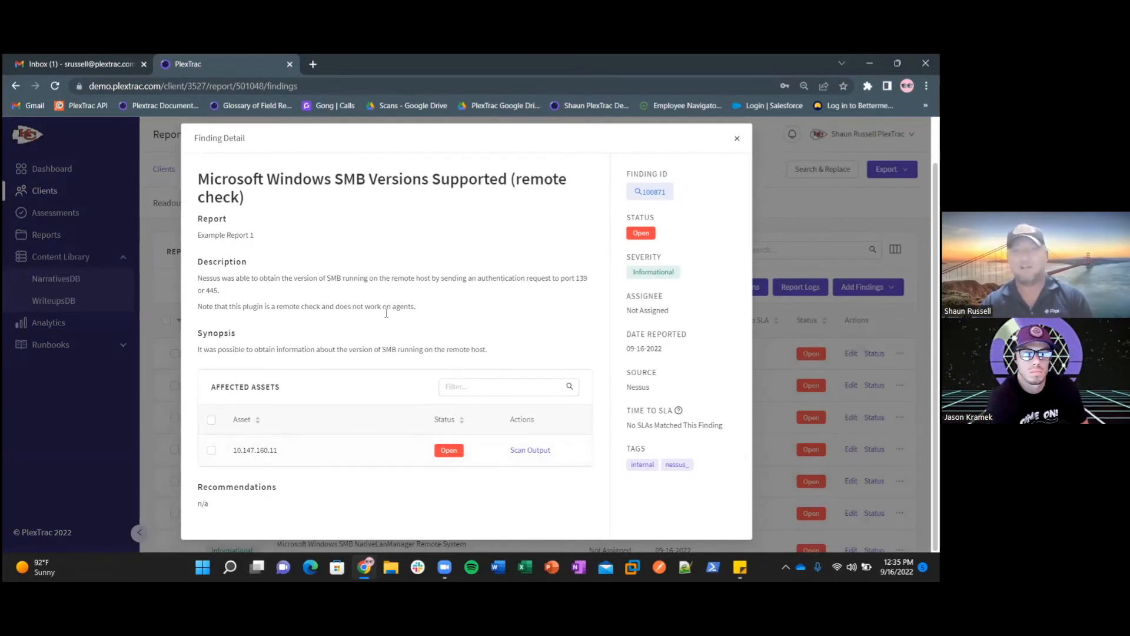
{"action": "left_click", "coordinate": [736, 139]}
{"action": "left_click", "coordinate": [423, 208]}
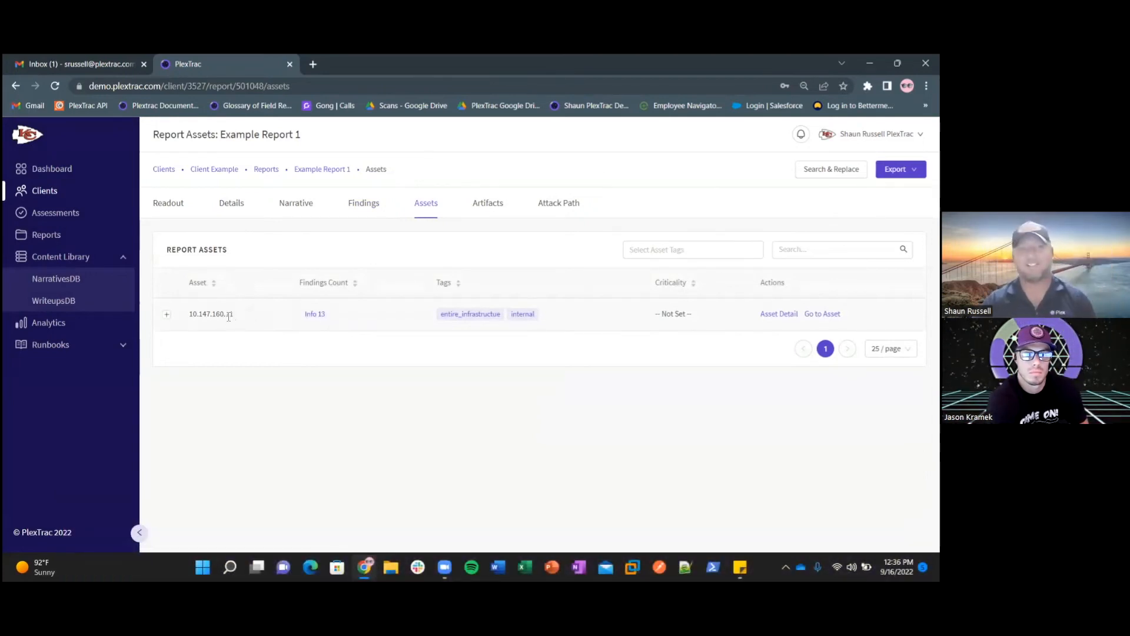
{"action": "left_click", "coordinate": [168, 315]}
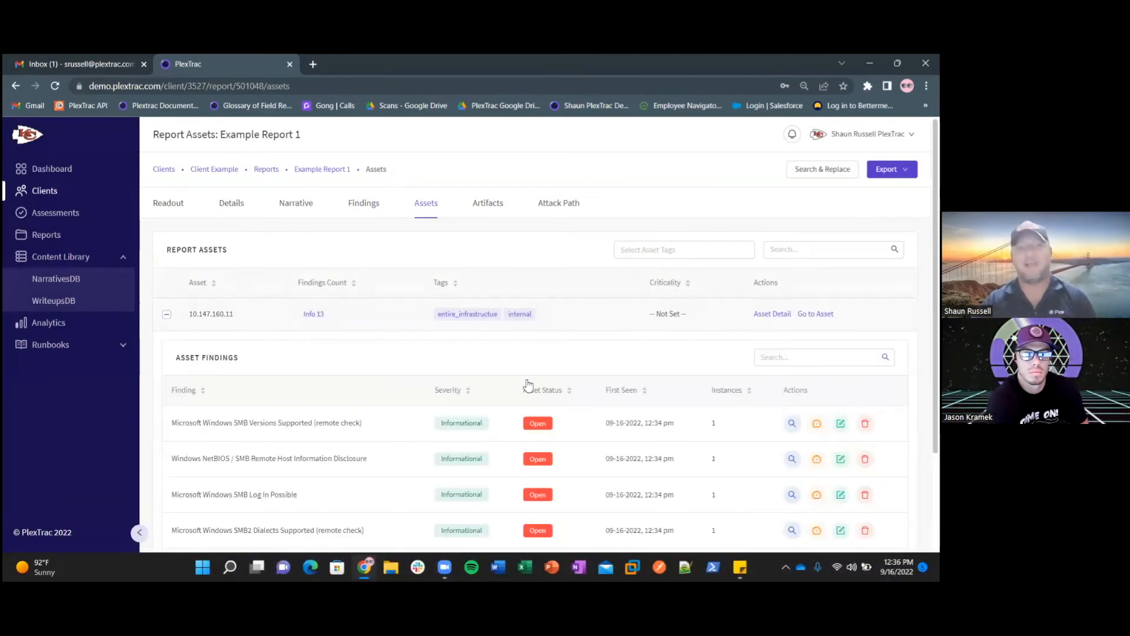
{"action": "scroll", "coordinate": [335, 374], "scroll_direction": "down", "scroll_amount": 2}
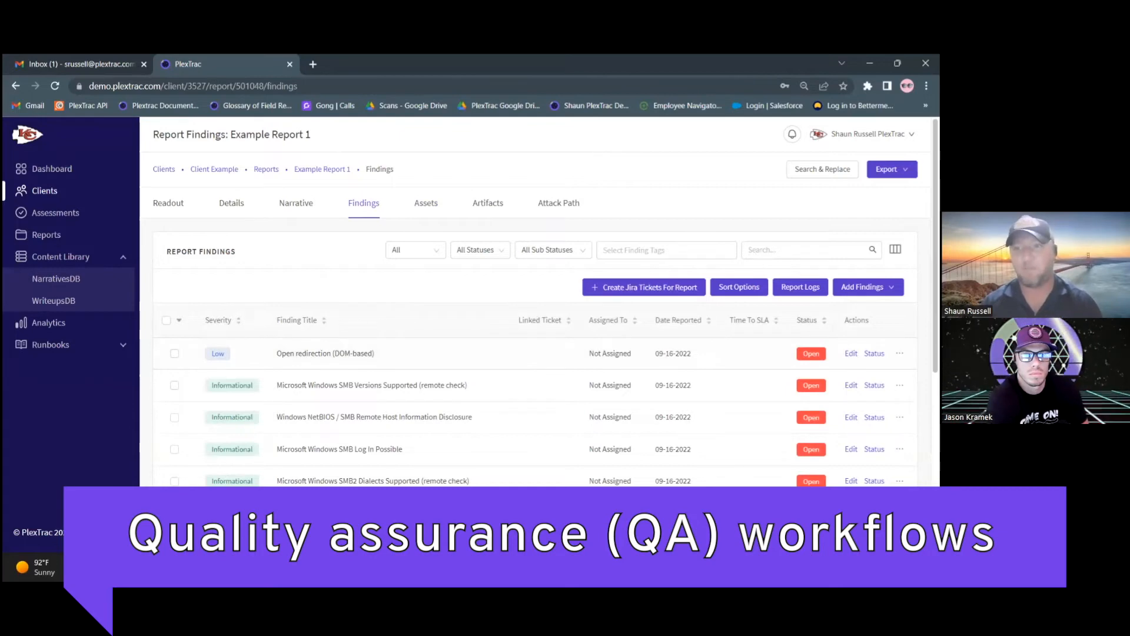
Open the Open redirection (DOM-based) finding for editing and review its severity, status, description and recommendations
{"action": "left_click", "coordinate": [438, 353]}
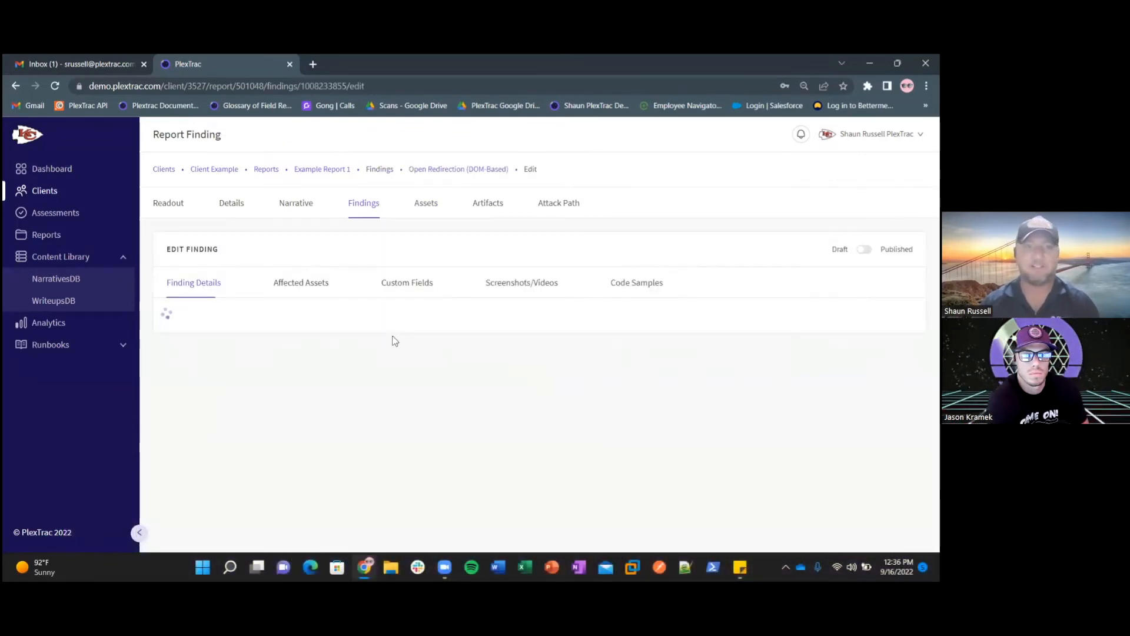
{"action": "scroll", "coordinate": [305, 356], "scroll_direction": "down", "scroll_amount": 5}
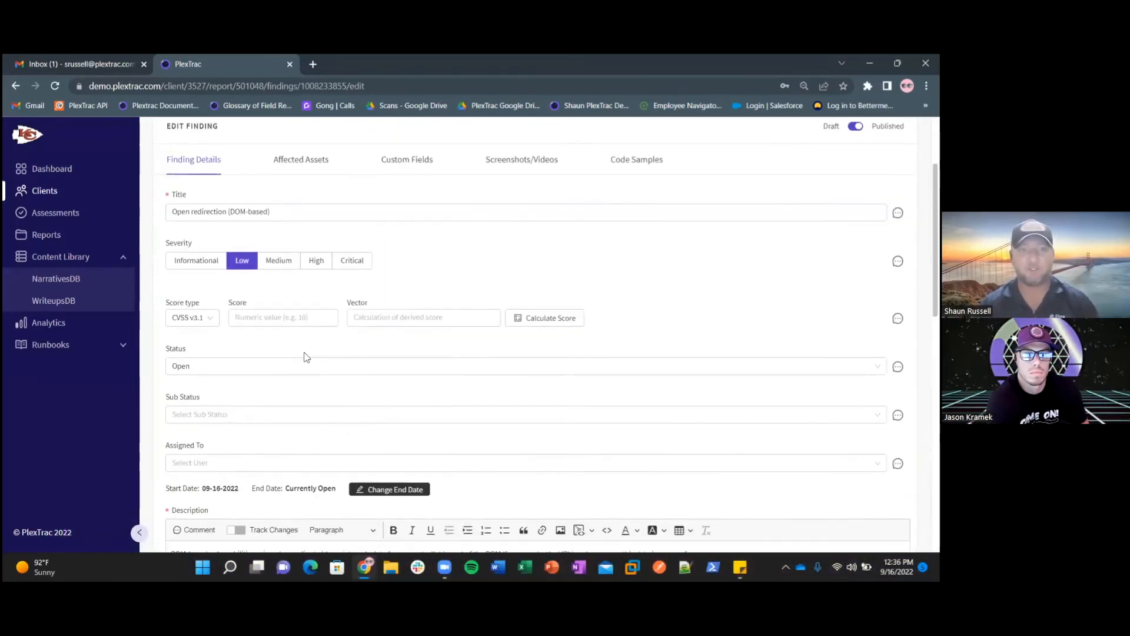
{"action": "scroll", "coordinate": [297, 378], "scroll_direction": "down", "scroll_amount": 3}
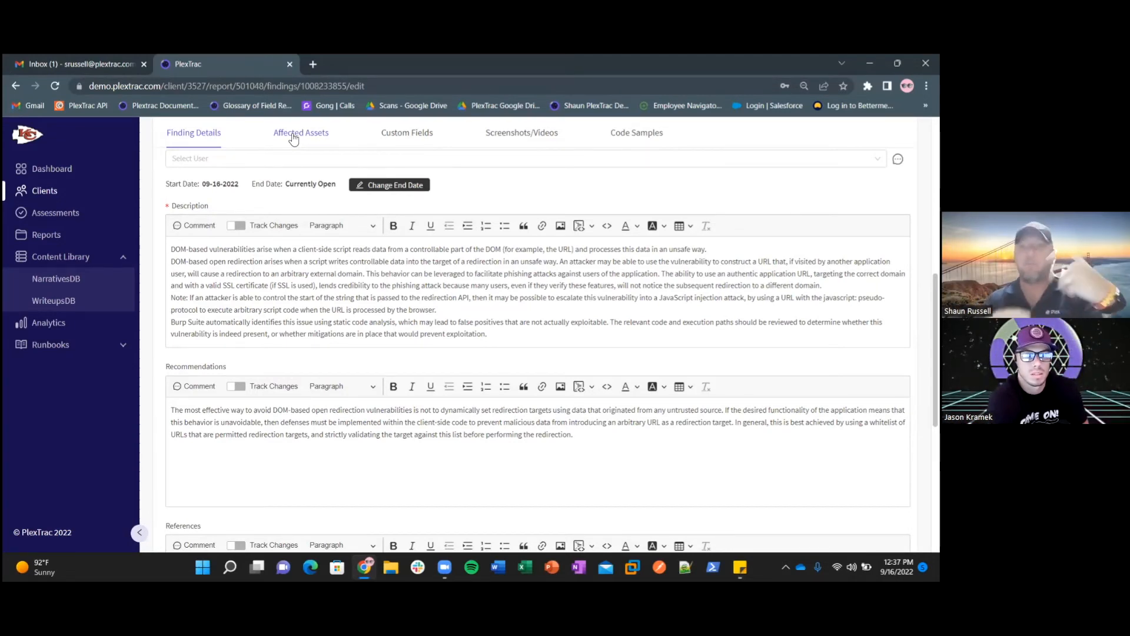
{"action": "scroll", "coordinate": [259, 235], "scroll_direction": "up", "scroll_amount": 3}
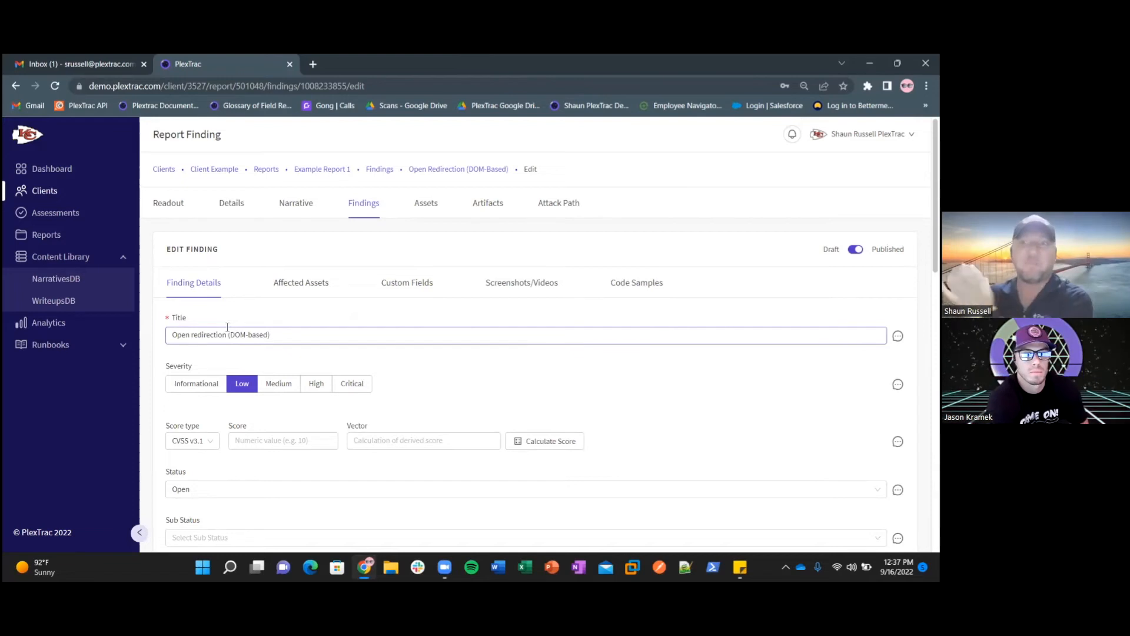
Try to add an existing asset matching 10.10 to the finding's affected assets
{"action": "left_click", "coordinate": [317, 291]}
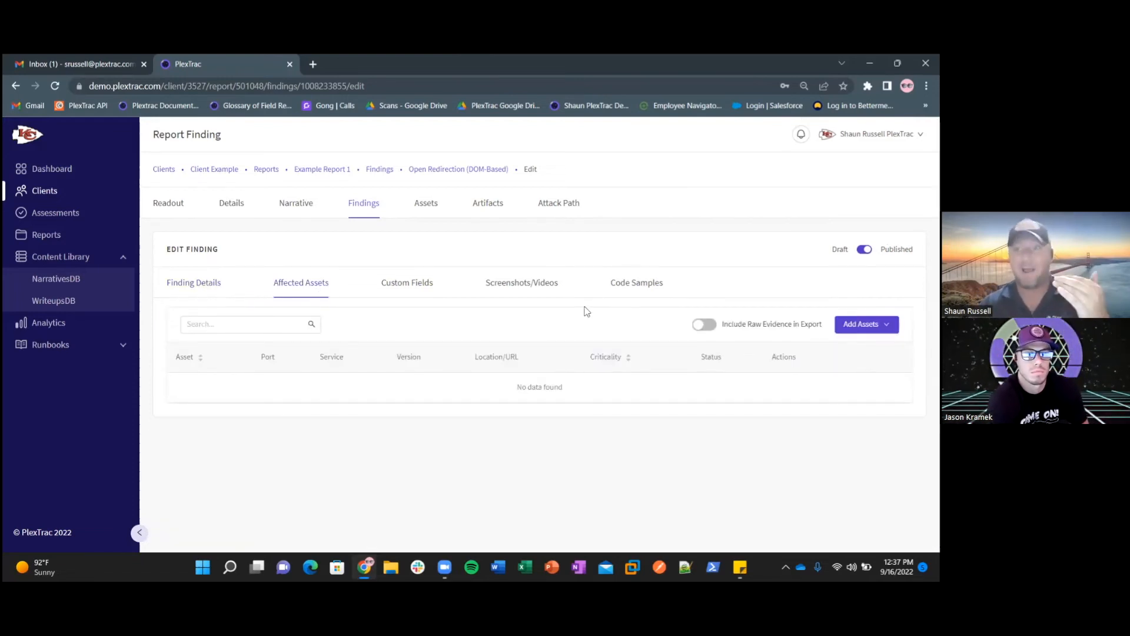
{"action": "left_click", "coordinate": [865, 325]}
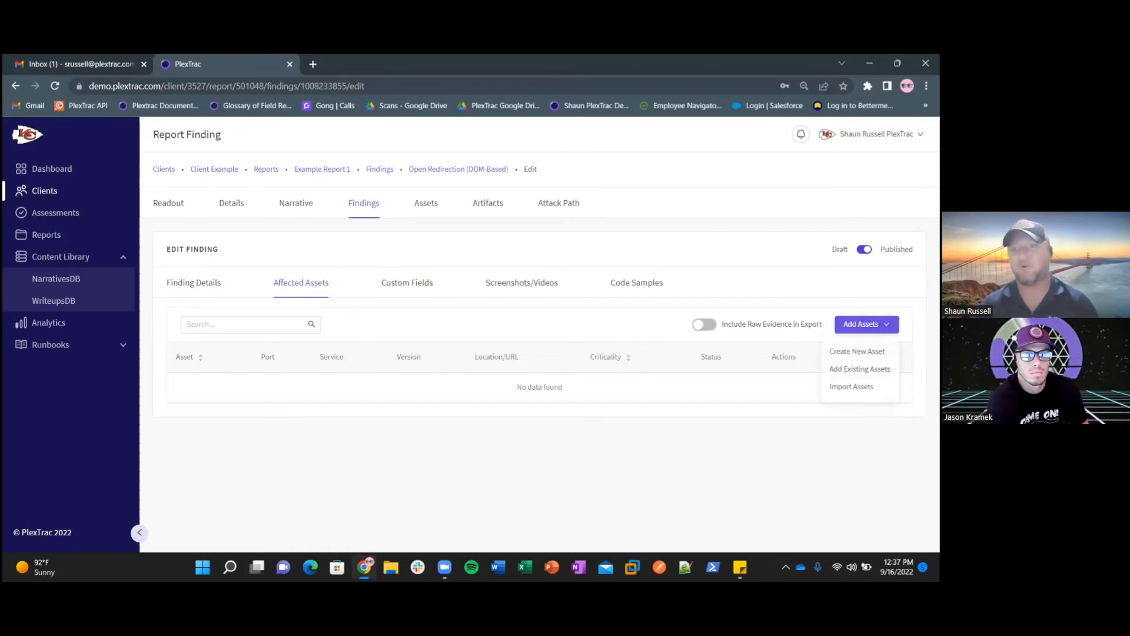
{"action": "left_click", "coordinate": [860, 369]}
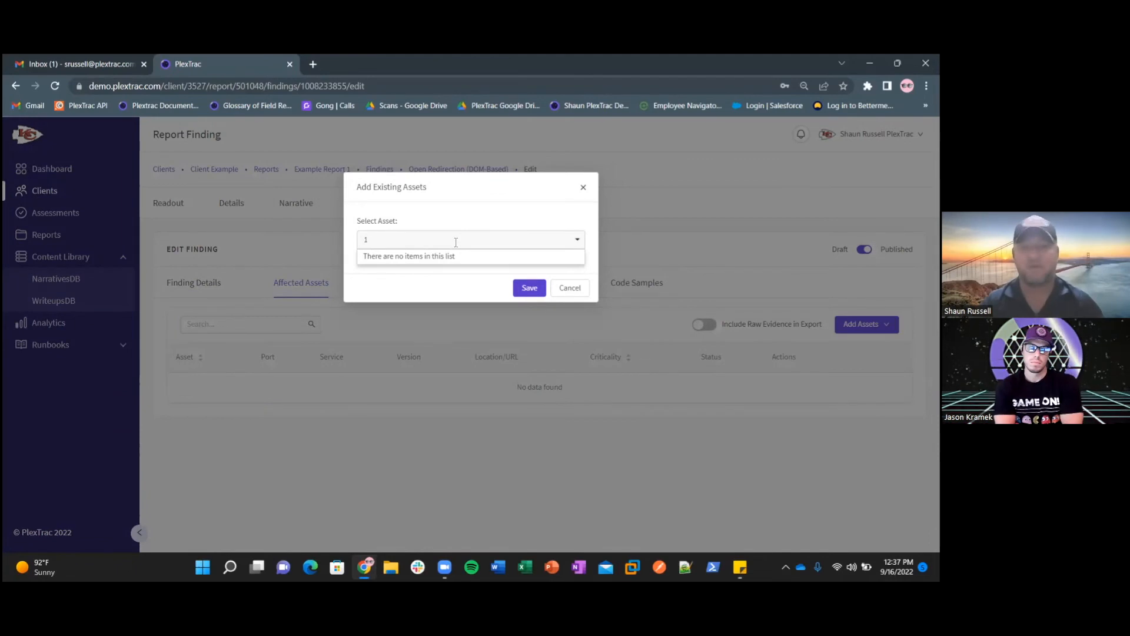
{"action": "type", "text": "0"}
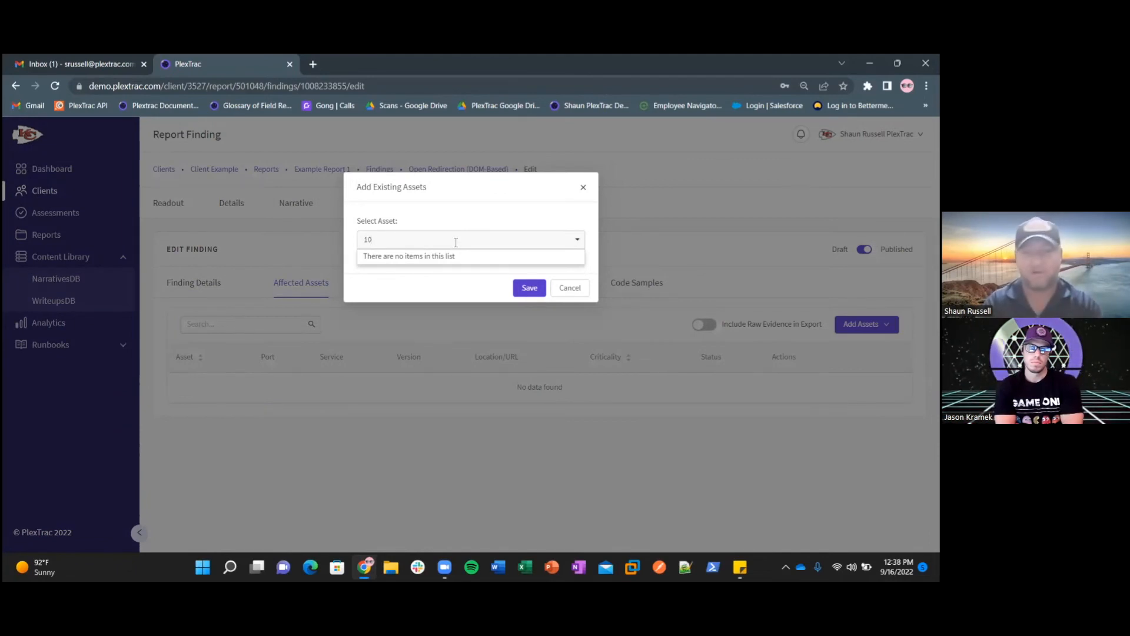
{"action": "type", "text": ".10"}
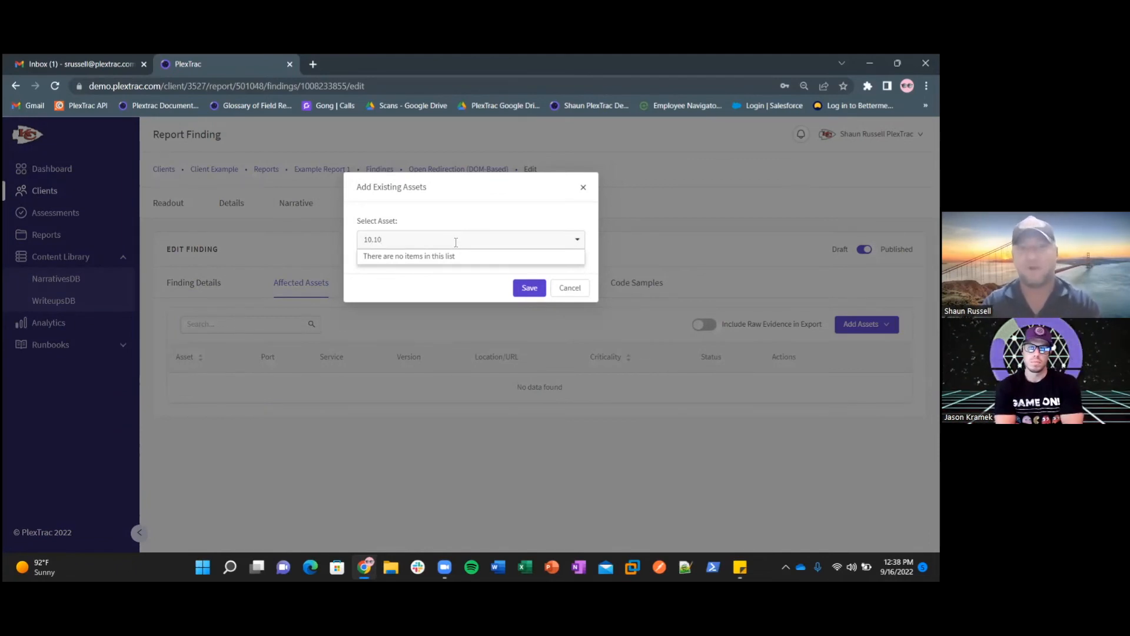
{"action": "left_click", "coordinate": [571, 288]}
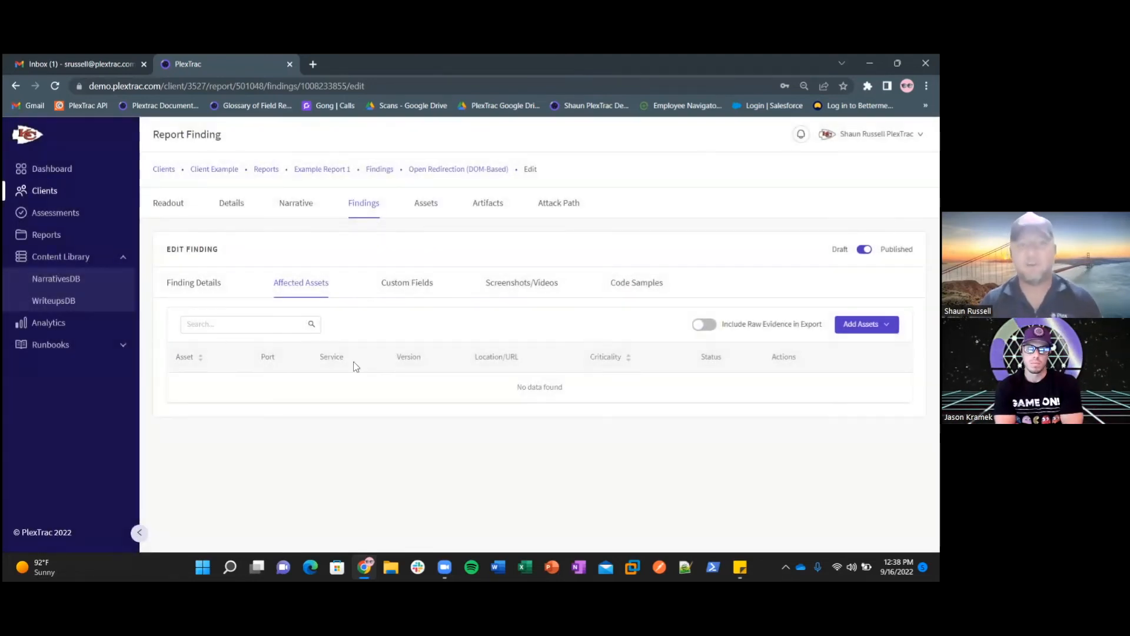
Check the finding's custom fields and export Example Report 1 with the PT_Library_SingleScope_v1-1-0 template
{"action": "left_click", "coordinate": [412, 287]}
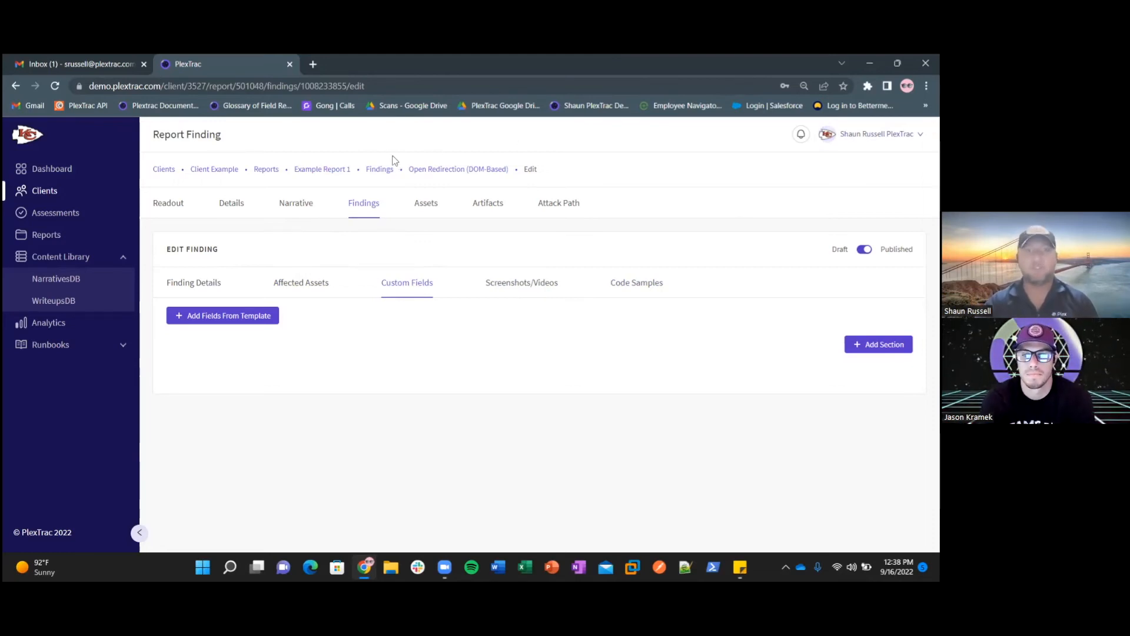
{"action": "left_click", "coordinate": [375, 208]}
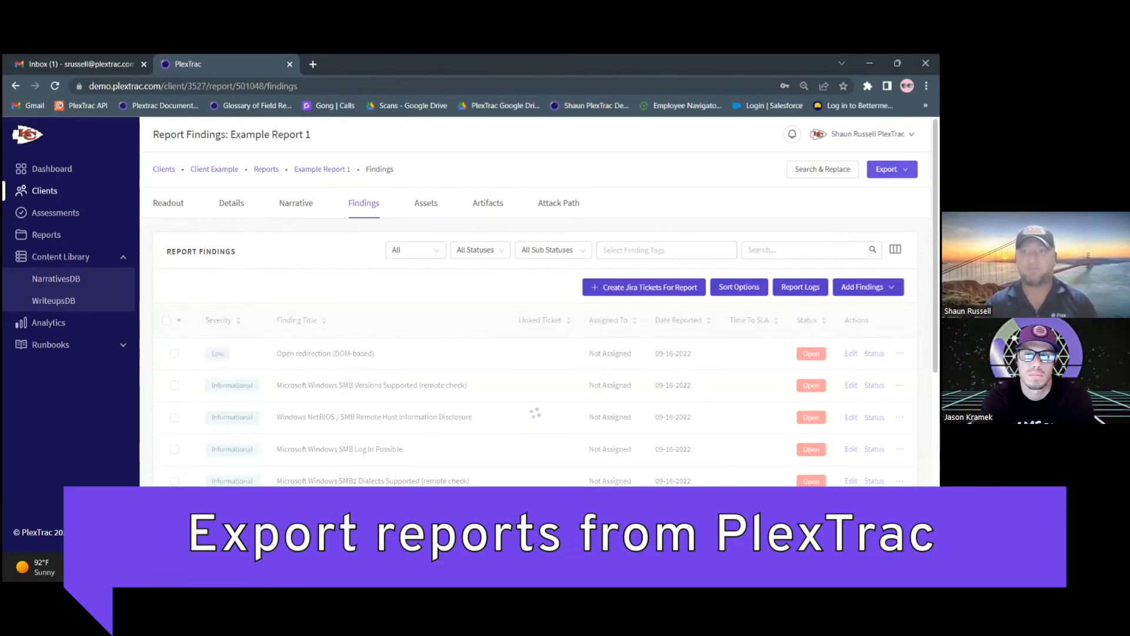
{"action": "left_click", "coordinate": [890, 169]}
{"action": "left_click", "coordinate": [857, 196]}
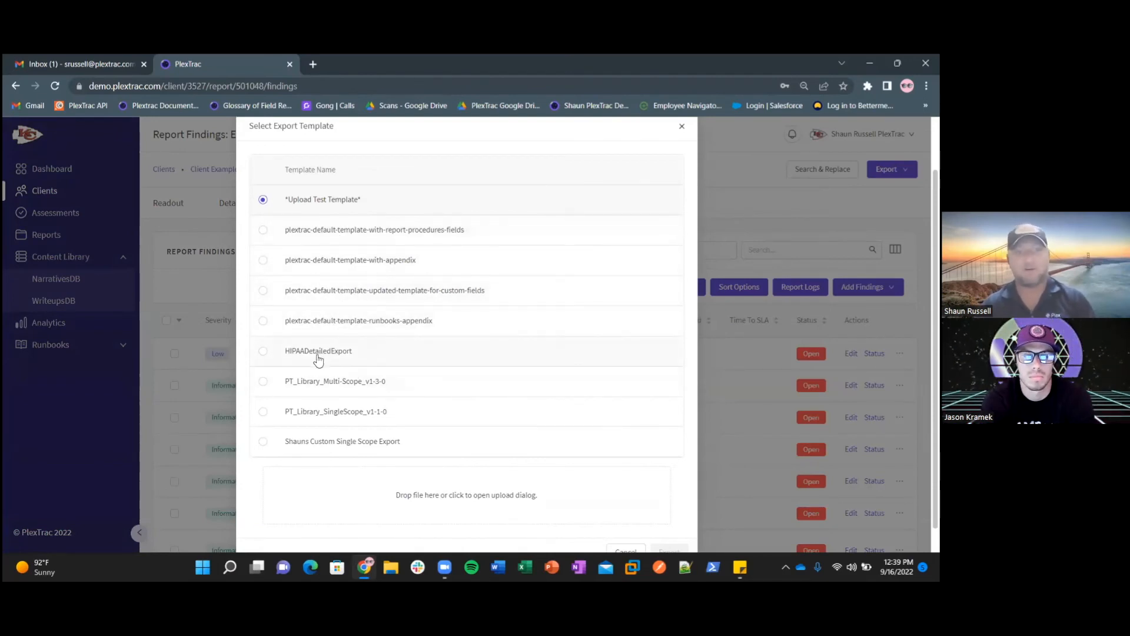
{"action": "left_click", "coordinate": [263, 411]}
{"action": "left_click", "coordinate": [669, 524]}
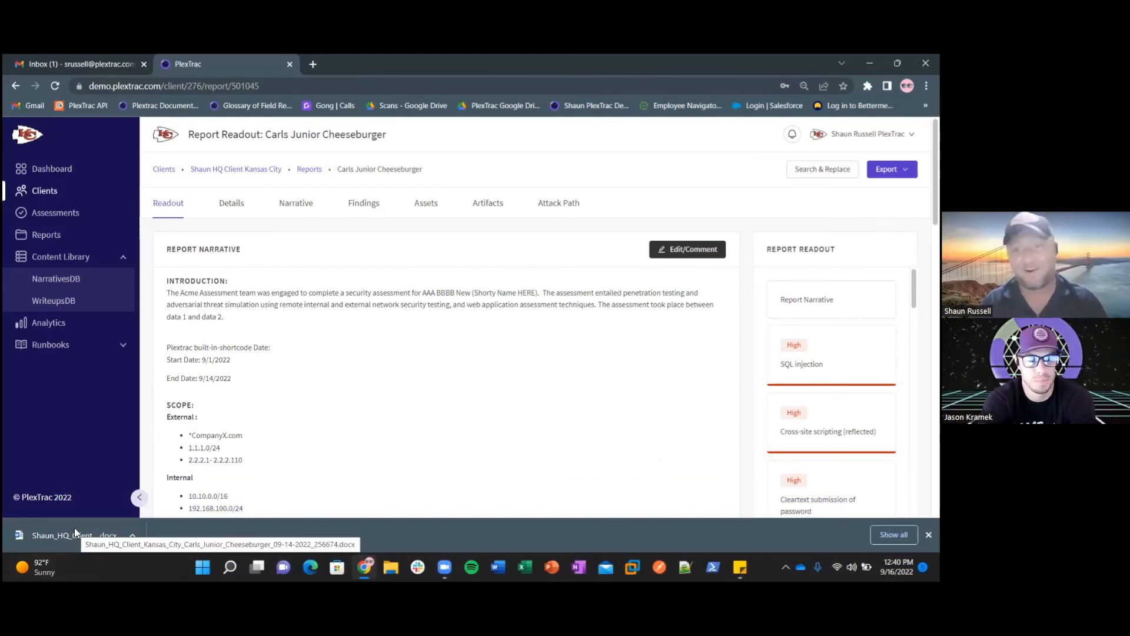
Open the downloaded Carls Junior Cheeseburger report in Word, enable editing and look over its cover page
{"action": "left_click", "coordinate": [73, 532]}
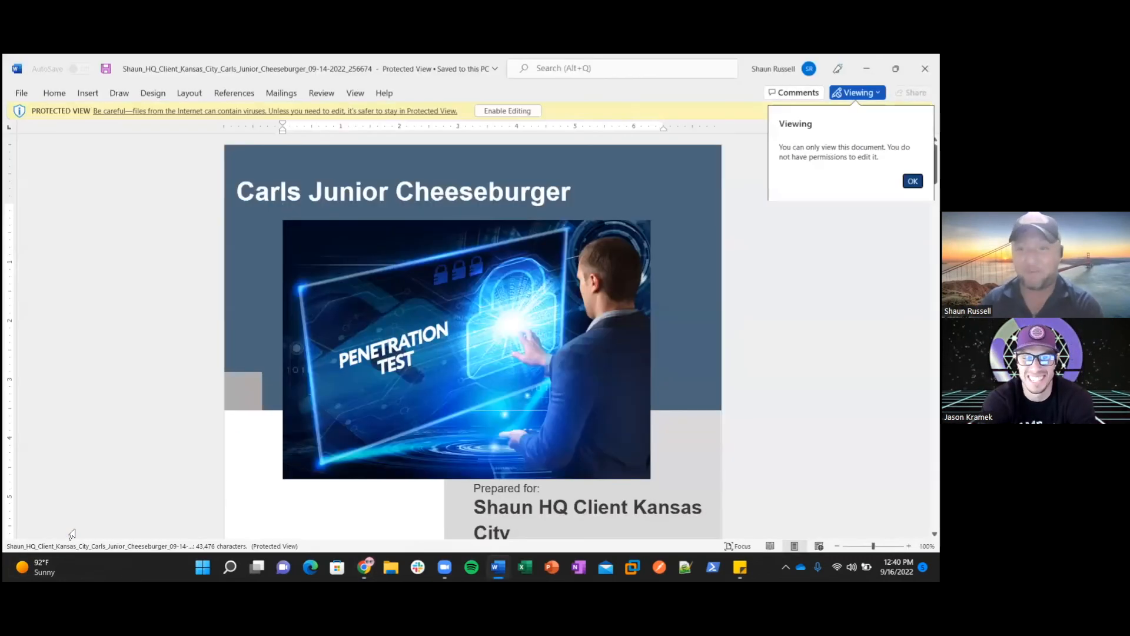
{"action": "left_click", "coordinate": [502, 112]}
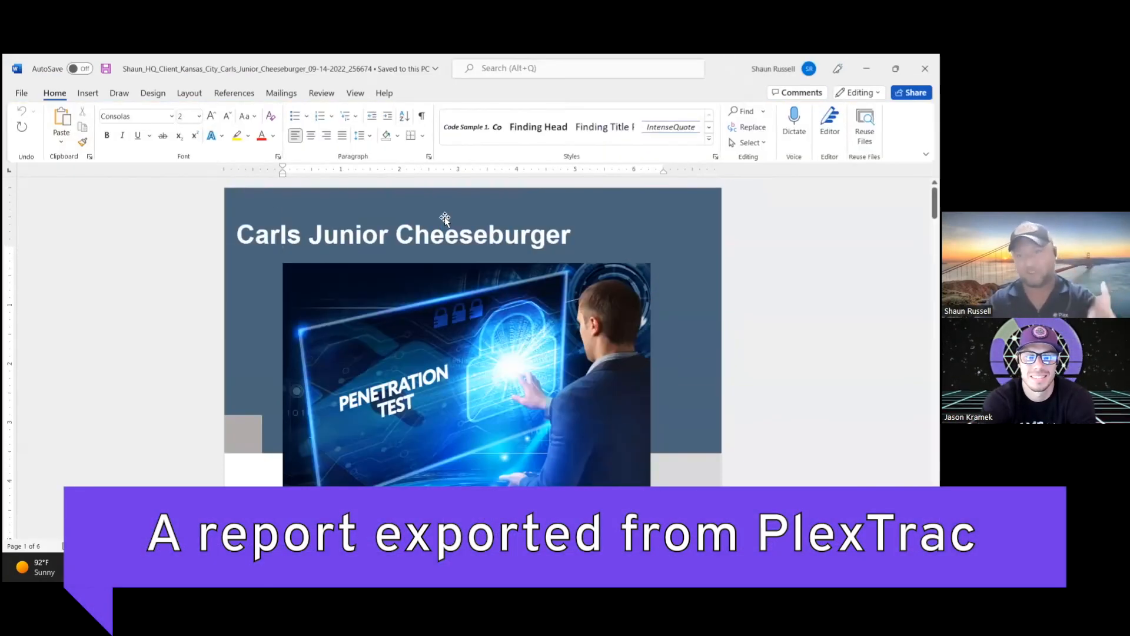
{"action": "scroll", "coordinate": [445, 222], "scroll_direction": "down", "scroll_amount": 1}
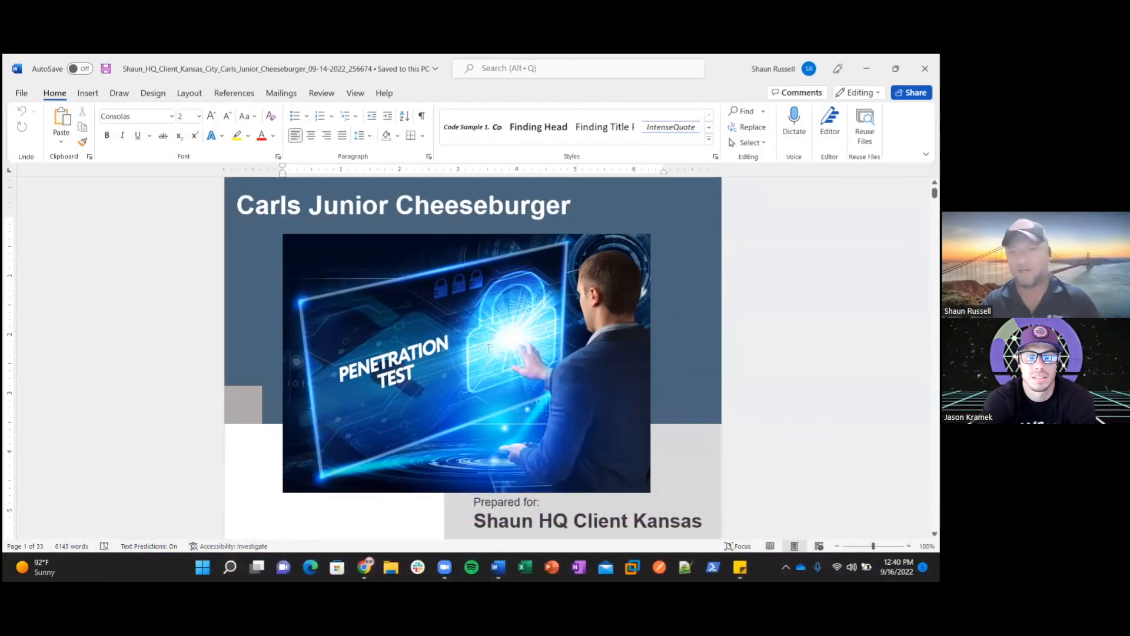
{"action": "scroll", "coordinate": [488, 348], "scroll_direction": "down", "scroll_amount": 5}
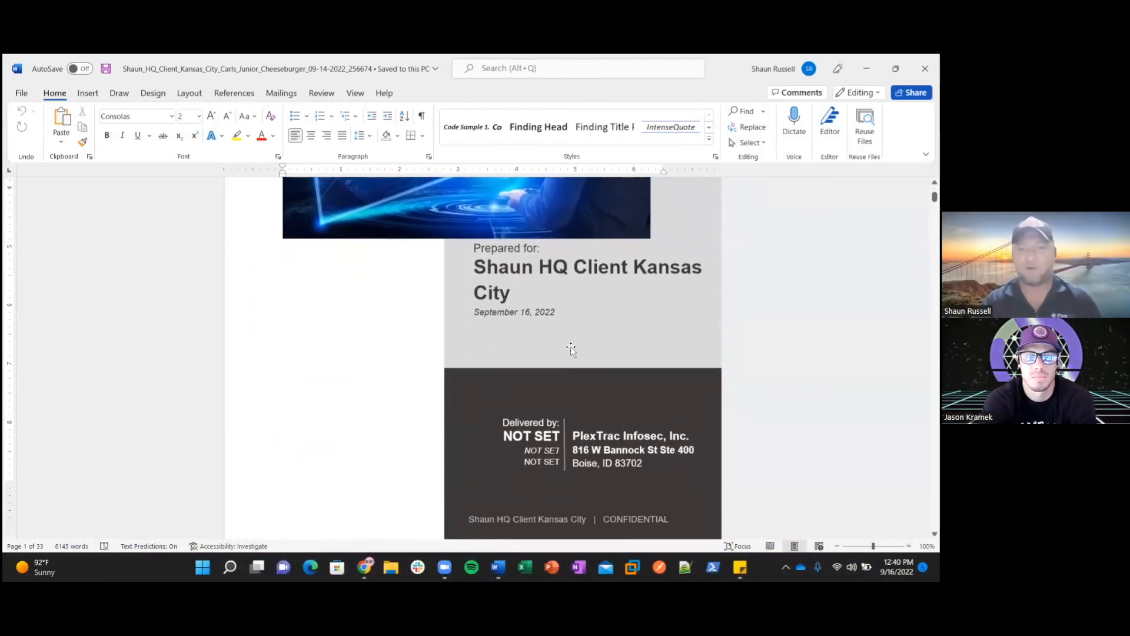
{"action": "left_click", "coordinate": [464, 320]}
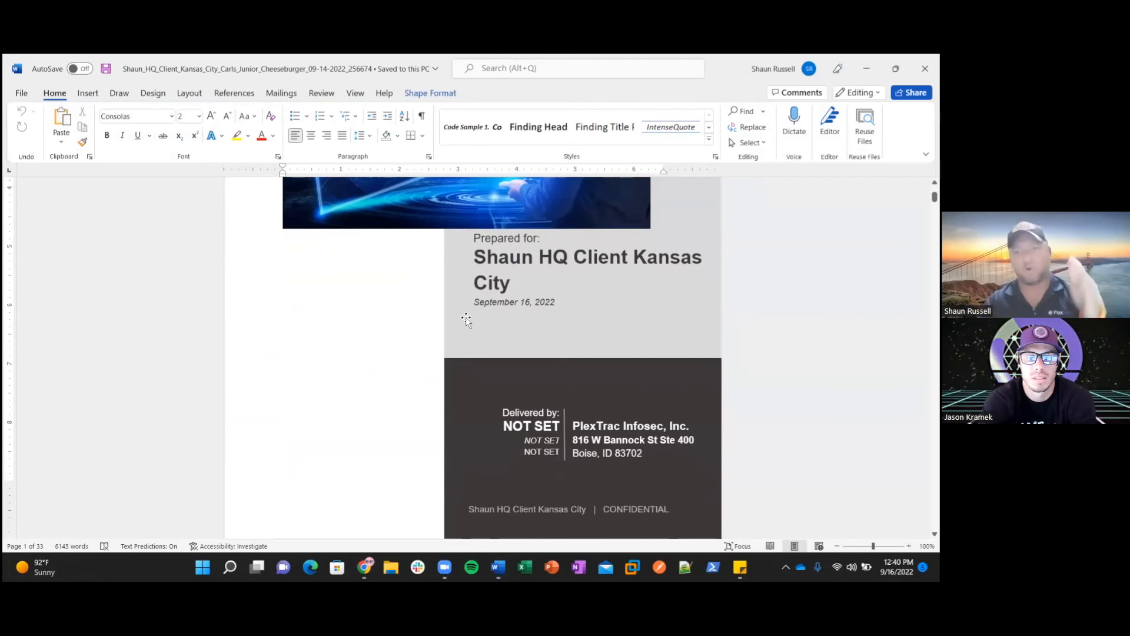
Update the table of contents on the report's second page
{"action": "scroll", "coordinate": [466, 320], "scroll_direction": "down", "scroll_amount": 7}
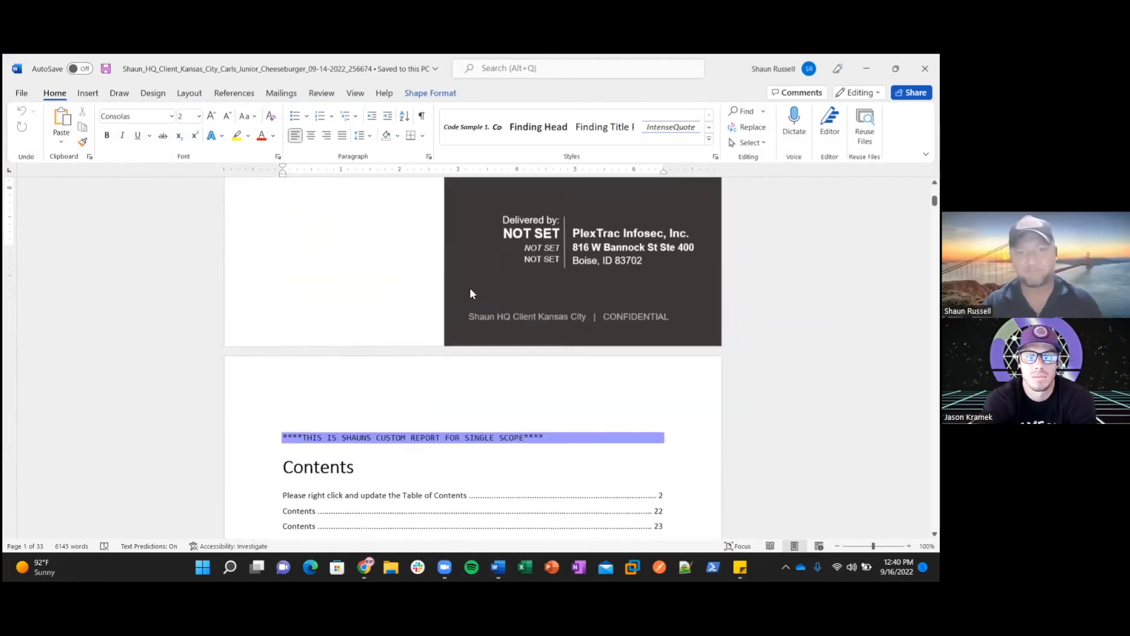
{"action": "left_click", "coordinate": [430, 250]}
{"action": "scroll", "coordinate": [412, 265], "scroll_direction": "up", "scroll_amount": 3}
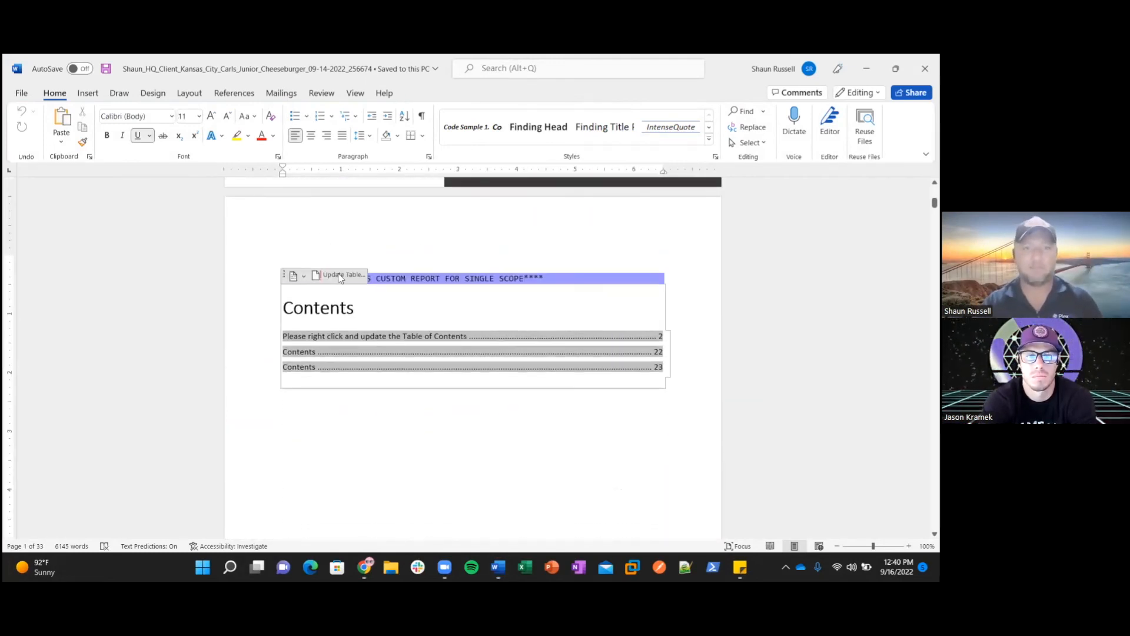
{"action": "left_click", "coordinate": [344, 277]}
Review the exported report from its table of contents through the Executive Summary and Methodology to the Scope section
{"action": "scroll", "coordinate": [346, 285], "scroll_direction": "down", "scroll_amount": 6}
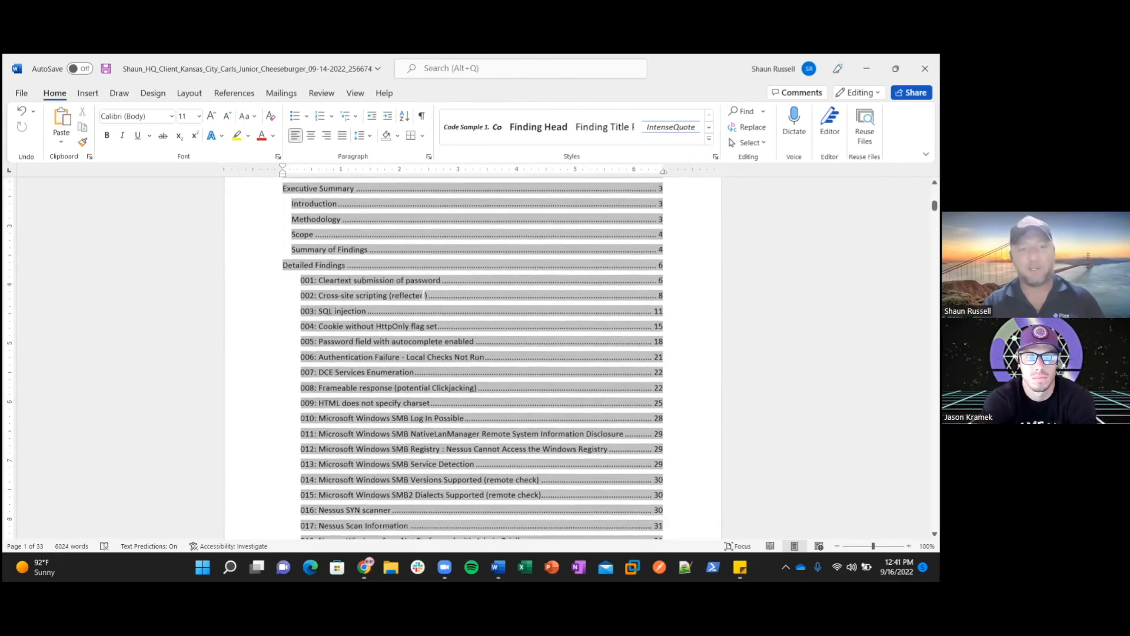
{"action": "scroll", "coordinate": [398, 260], "scroll_direction": "down", "scroll_amount": 10}
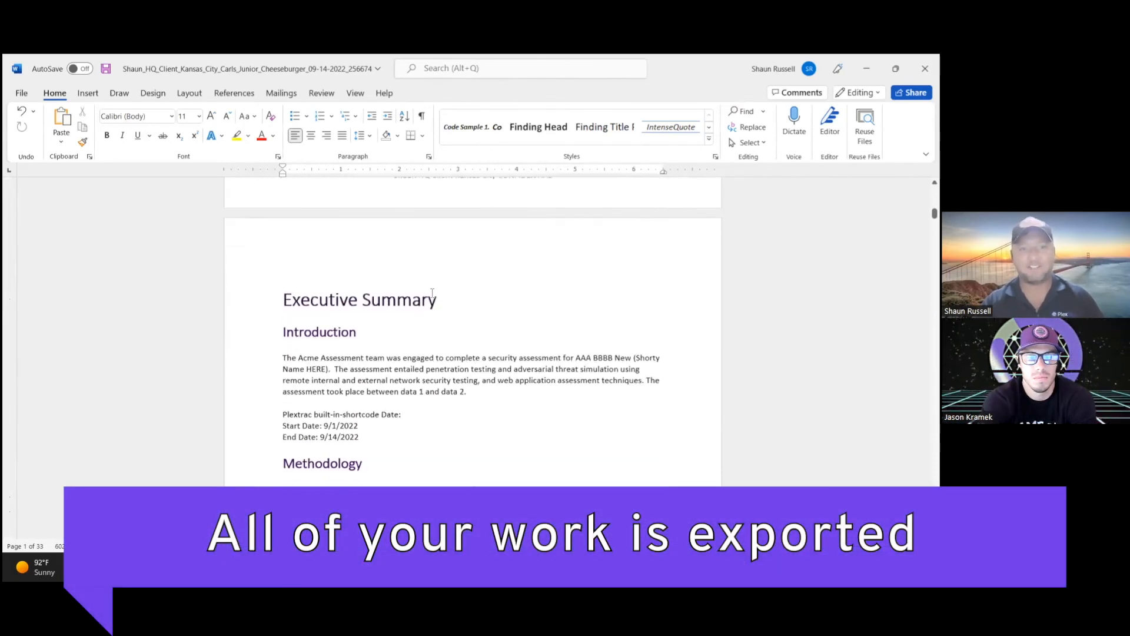
{"action": "left_click_drag", "start_coordinate": [283, 234], "coordinate": [365, 339]}
{"action": "left_click_drag", "start_coordinate": [281, 363], "coordinate": [368, 480]}
{"action": "scroll", "coordinate": [399, 412], "scroll_direction": "down", "scroll_amount": 5}
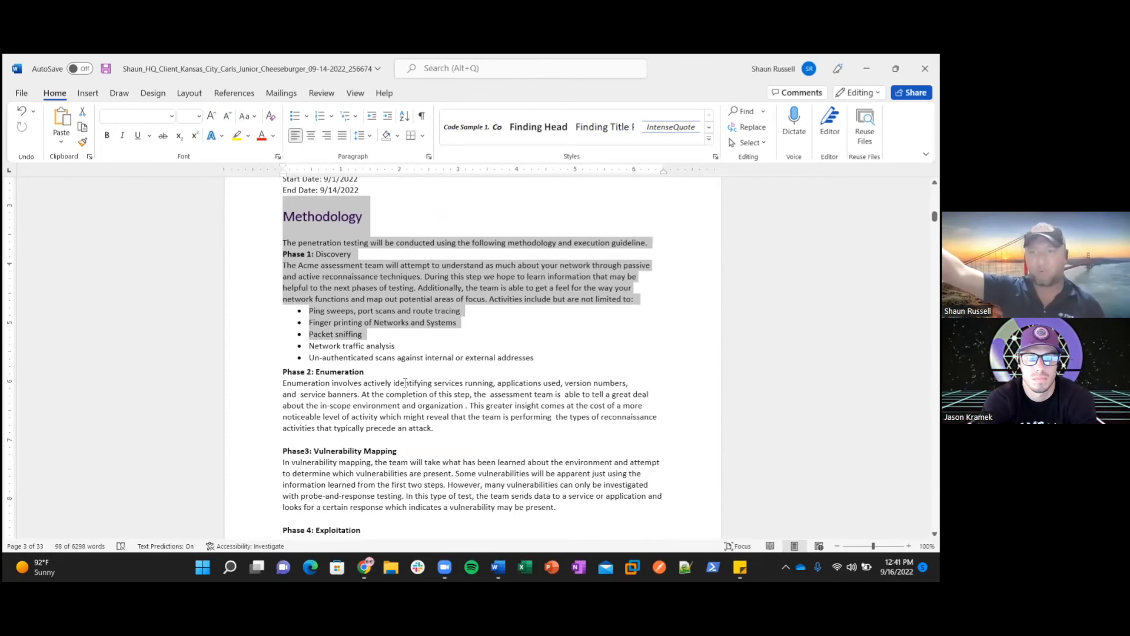
{"action": "scroll", "coordinate": [406, 383], "scroll_direction": "down", "scroll_amount": 1}
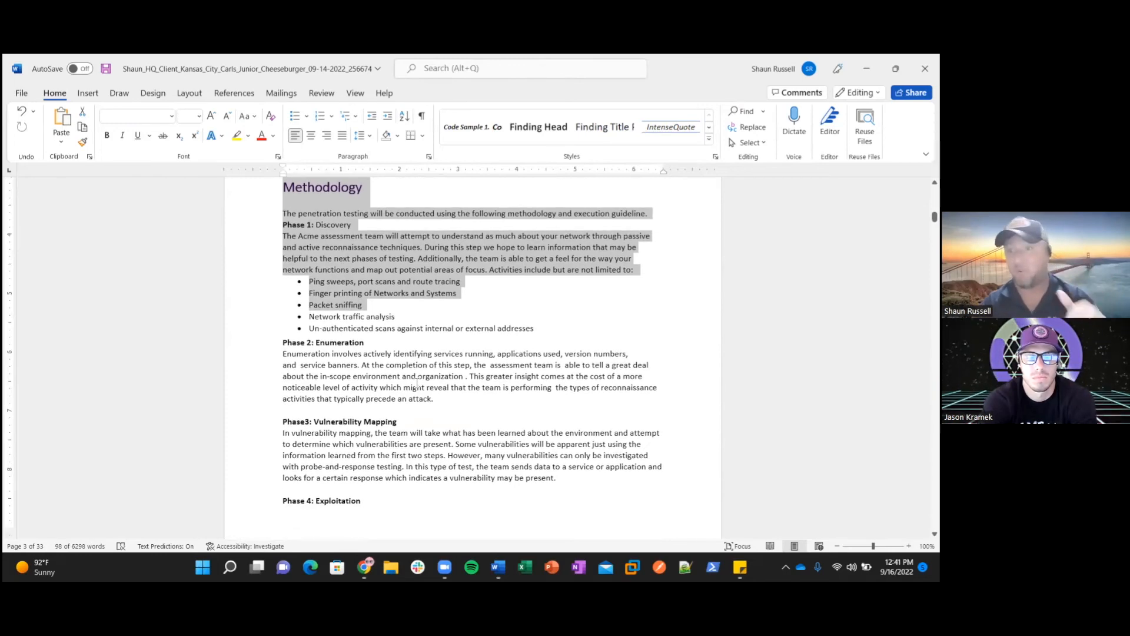
{"action": "scroll", "coordinate": [419, 387], "scroll_direction": "down", "scroll_amount": 10}
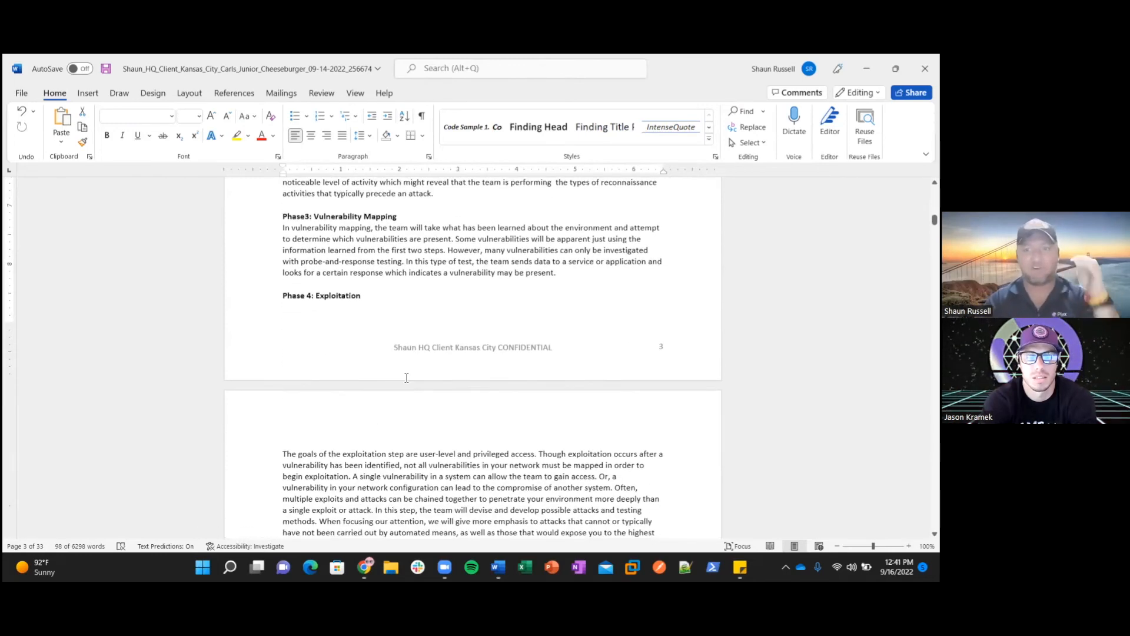
{"action": "scroll", "coordinate": [401, 375], "scroll_direction": "down", "scroll_amount": 4}
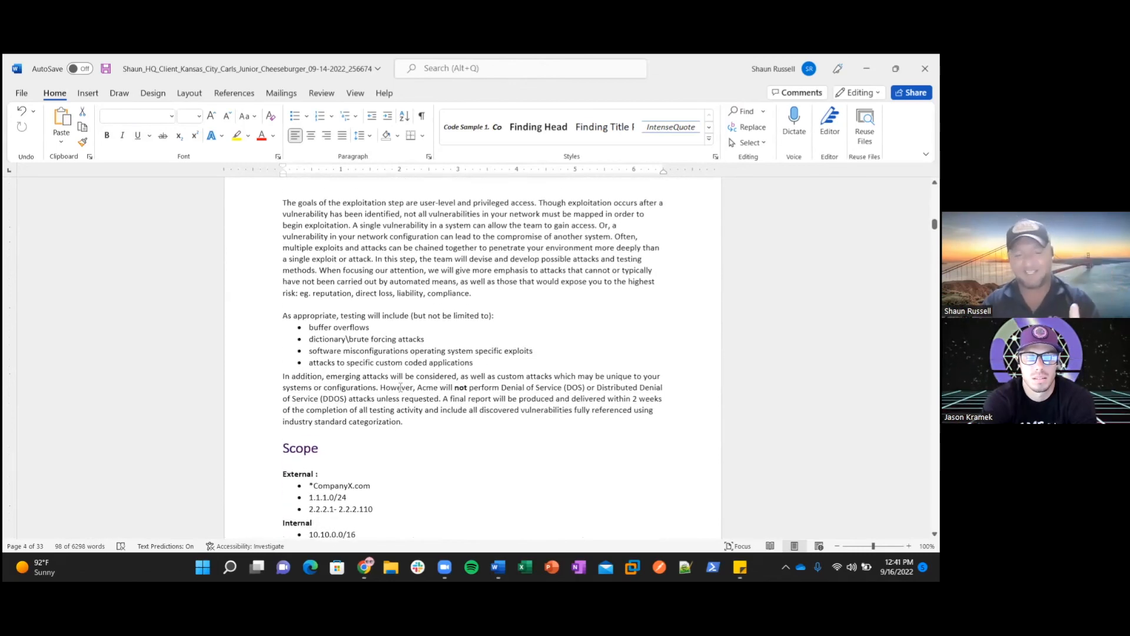
{"action": "scroll", "coordinate": [400, 391], "scroll_direction": "up", "scroll_amount": 1}
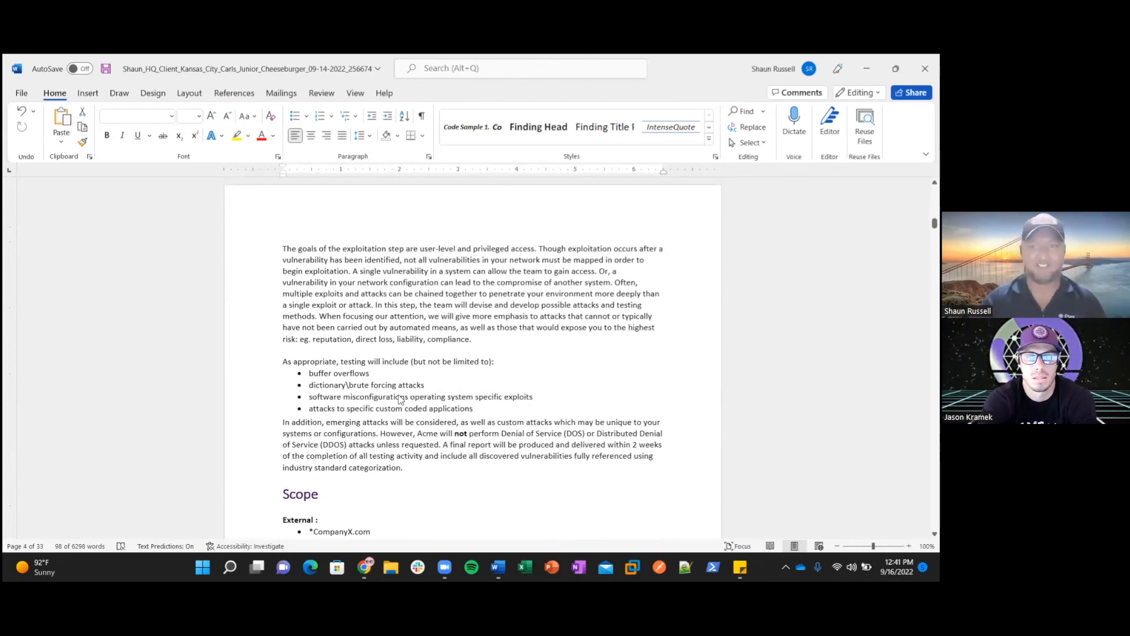
Recheck the Executive Summary's introduction and assessment dates, then review the severity tabulation and the findings summary table
{"action": "scroll", "coordinate": [399, 396], "scroll_direction": "up", "scroll_amount": 20}
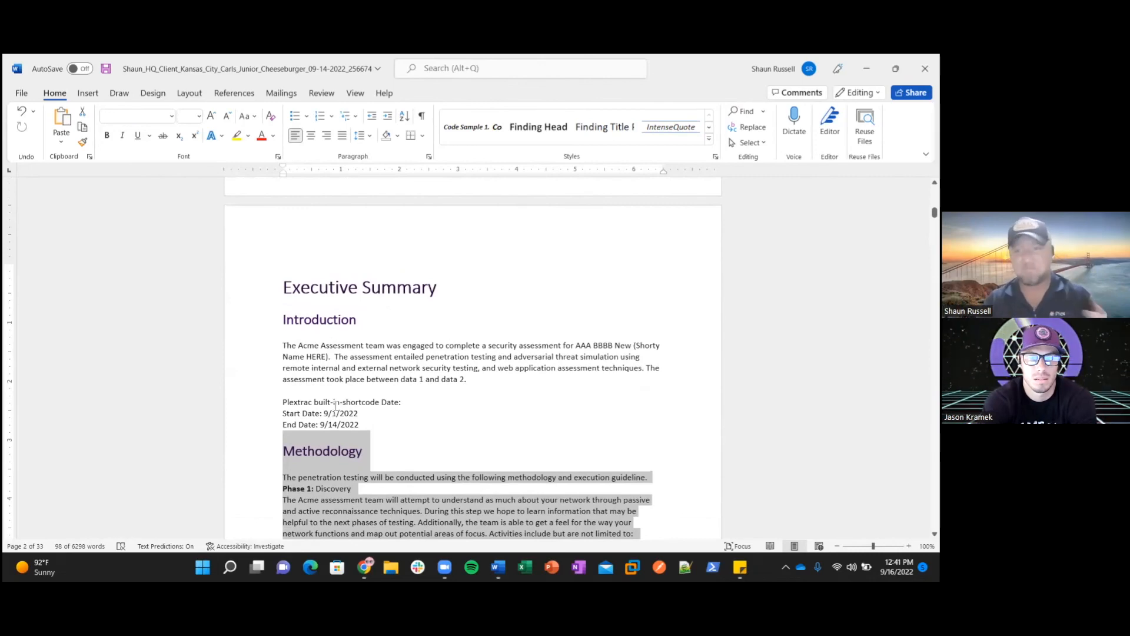
{"action": "scroll", "coordinate": [347, 394], "scroll_direction": "down", "scroll_amount": 20}
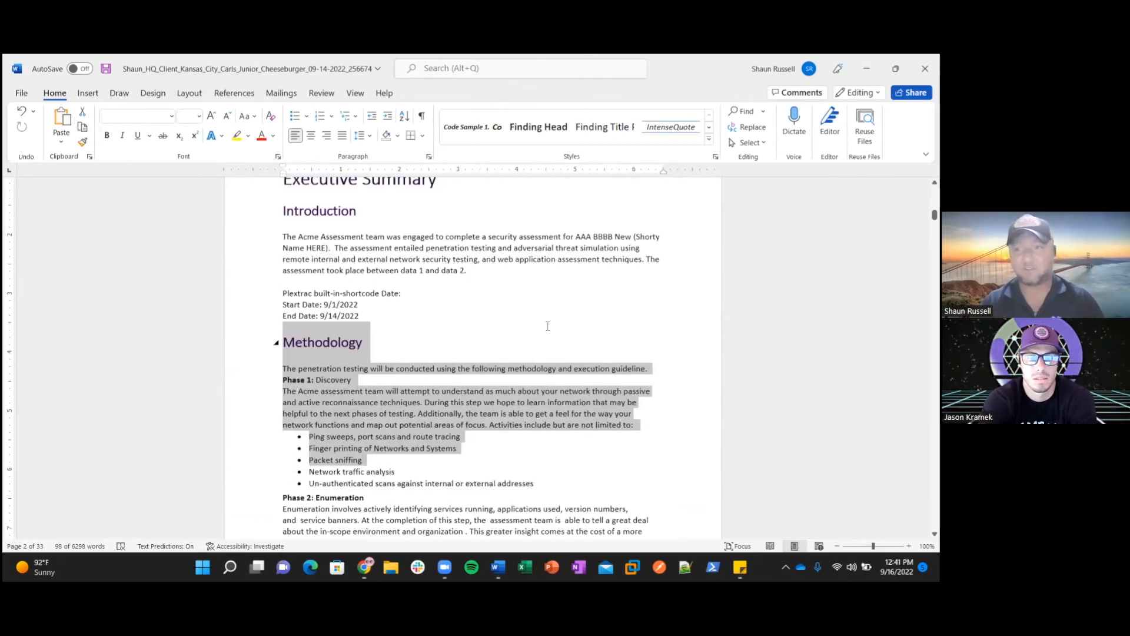
{"action": "scroll", "coordinate": [493, 372], "scroll_direction": "down", "scroll_amount": 12}
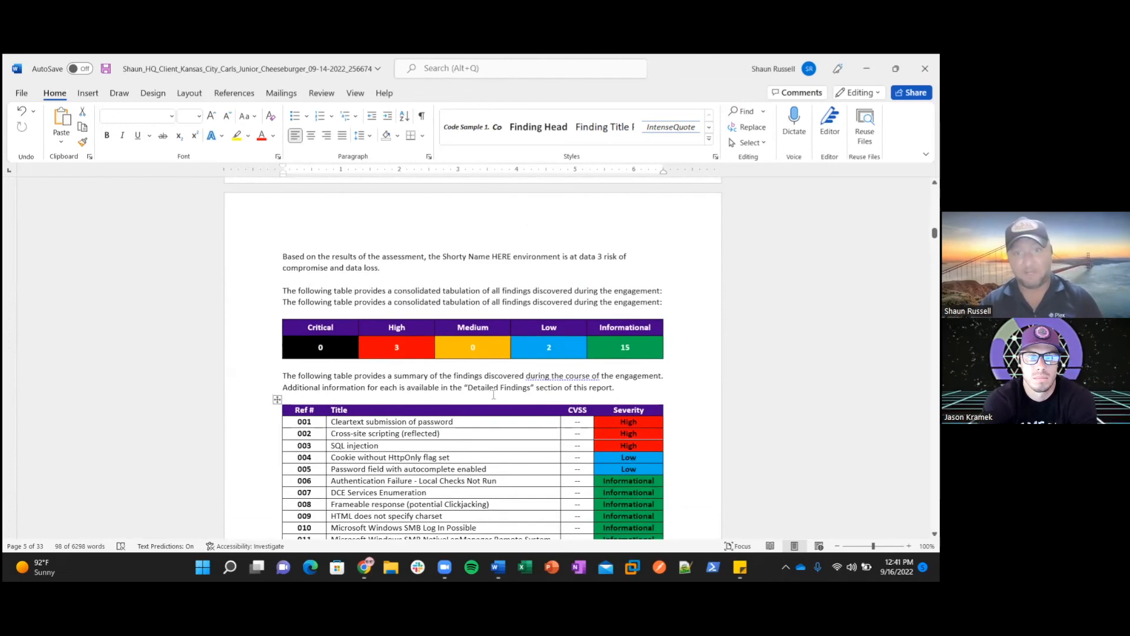
{"action": "scroll", "coordinate": [494, 372], "scroll_direction": "down", "scroll_amount": 2}
{"action": "scroll", "coordinate": [493, 372], "scroll_direction": "down", "scroll_amount": 5}
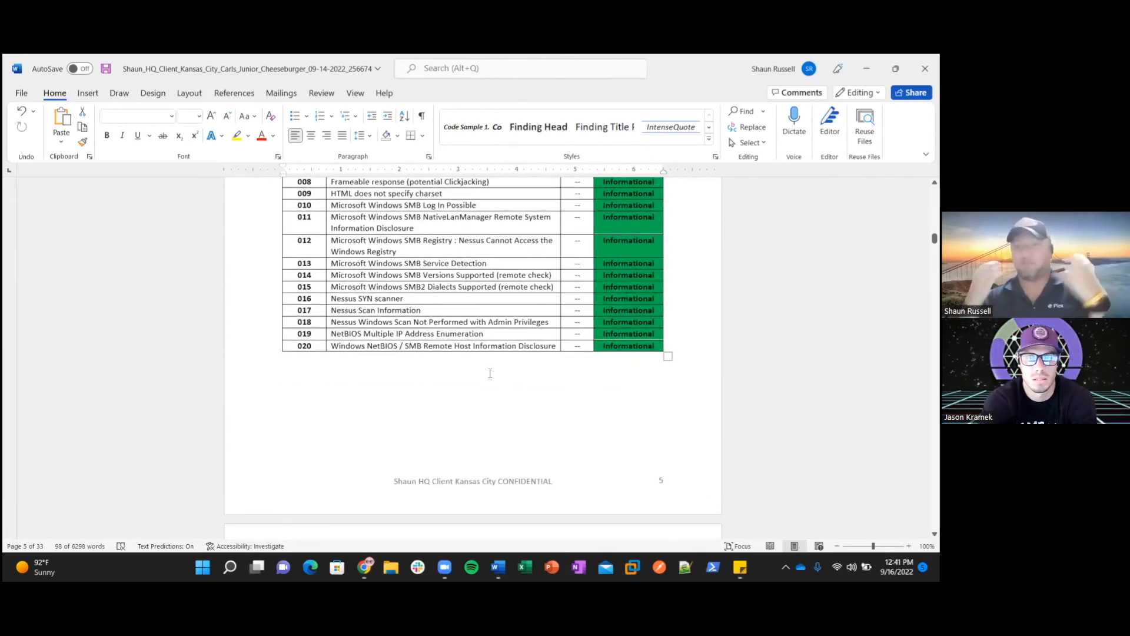
{"action": "scroll", "coordinate": [494, 377], "scroll_direction": "up", "scroll_amount": 5}
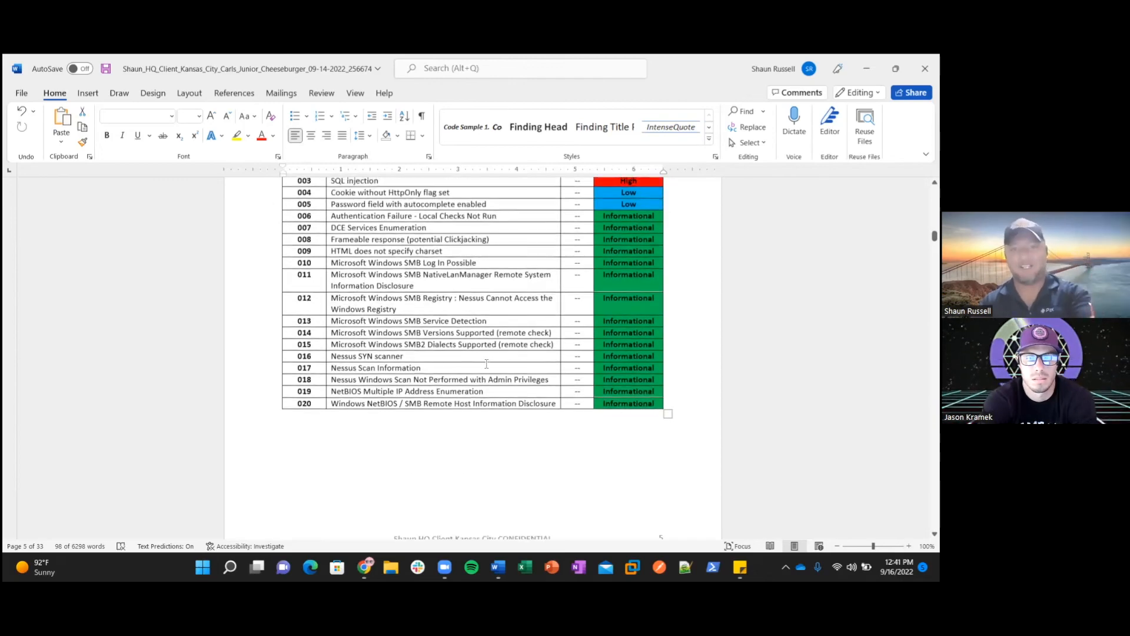
Review the Detailed Findings section, examining each finding's description, affected assets, recommendations, and HTTP request and response blocks
{"action": "scroll", "coordinate": [511, 382], "scroll_direction": "down", "scroll_amount": 15}
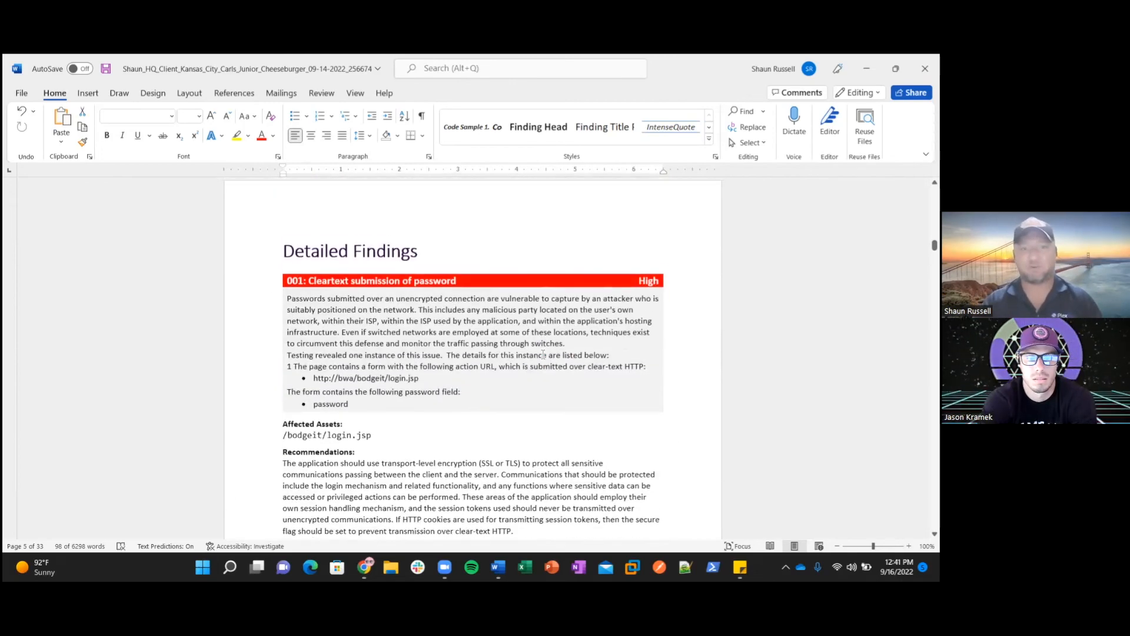
{"action": "scroll", "coordinate": [506, 330], "scroll_direction": "down", "scroll_amount": 4}
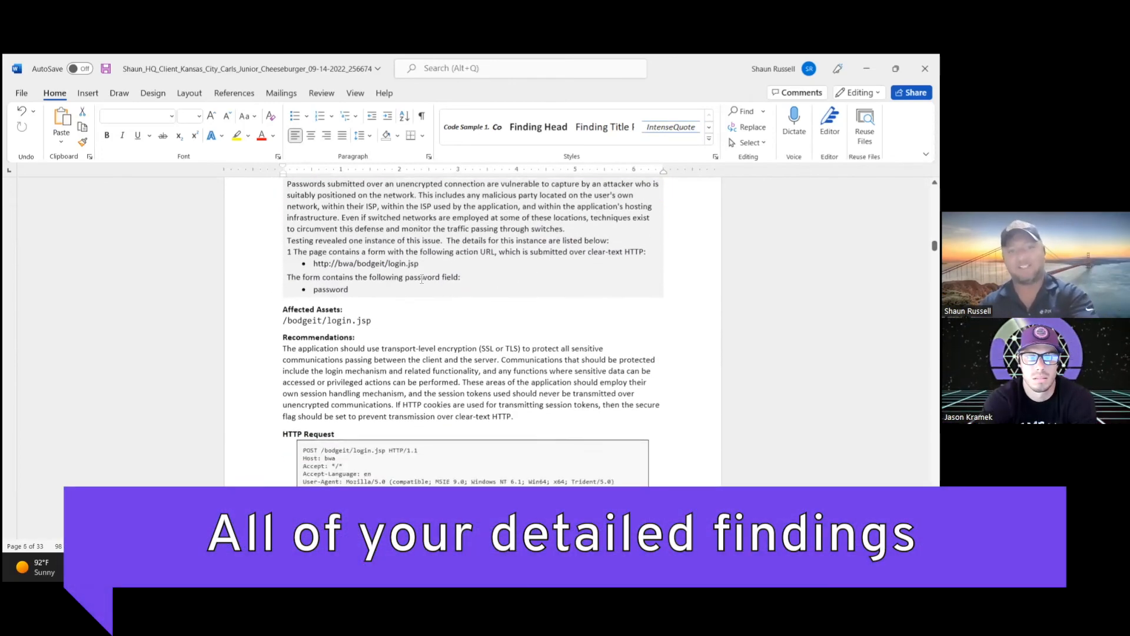
{"action": "scroll", "coordinate": [431, 287], "scroll_direction": "up", "scroll_amount": 4}
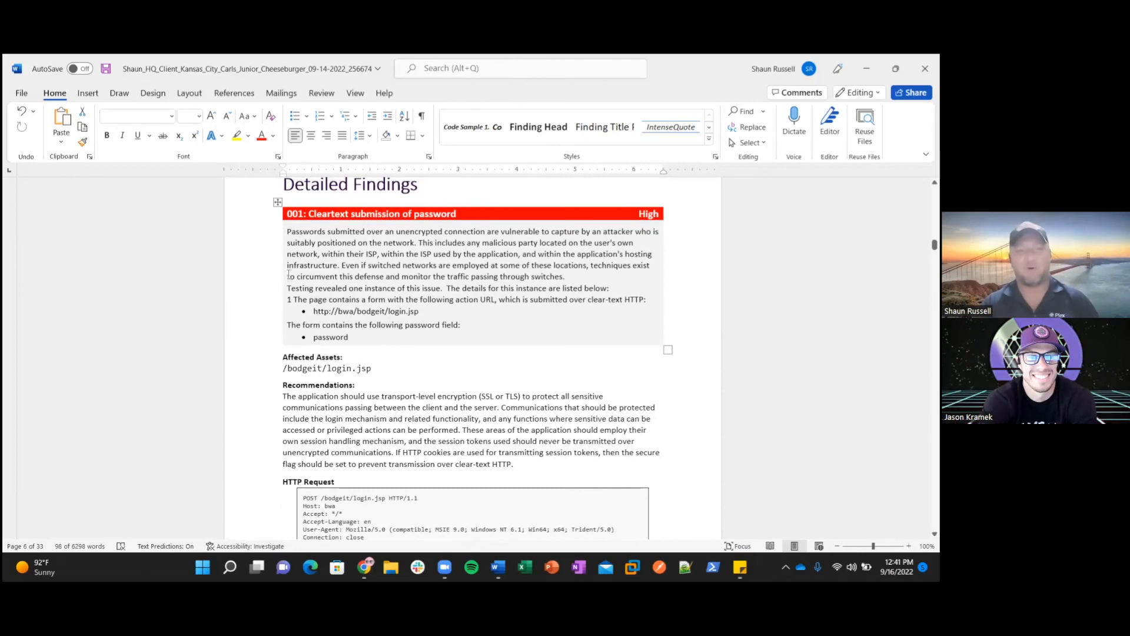
{"action": "scroll", "coordinate": [306, 259], "scroll_direction": "down", "scroll_amount": 1}
{"action": "scroll", "coordinate": [306, 259], "scroll_direction": "down", "scroll_amount": 7}
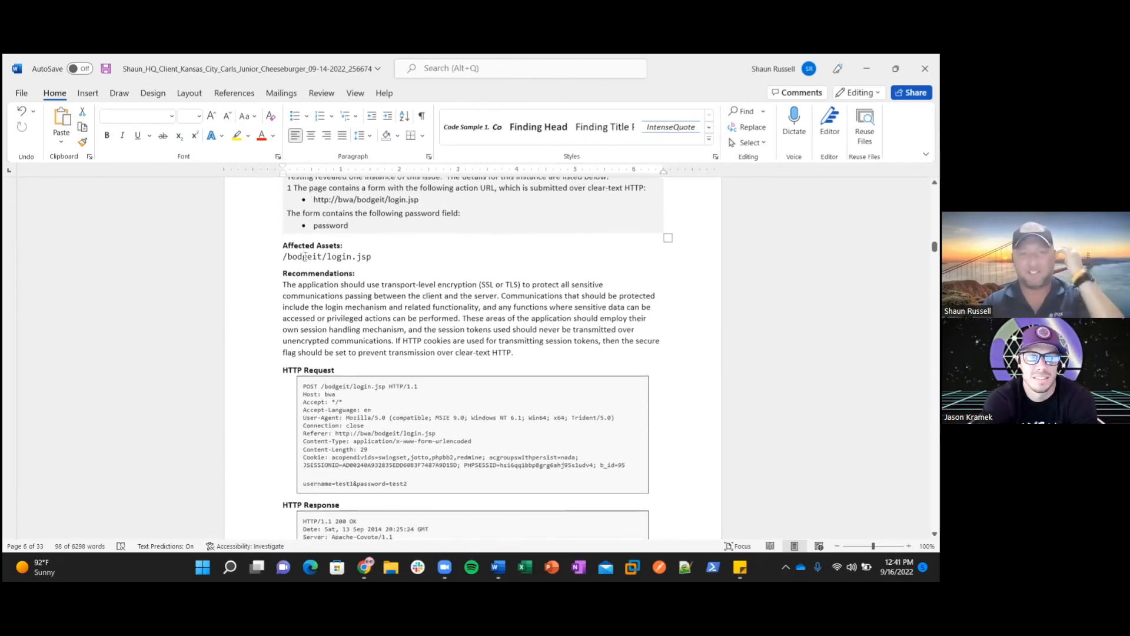
{"action": "scroll", "coordinate": [307, 255], "scroll_direction": "down", "scroll_amount": 20}
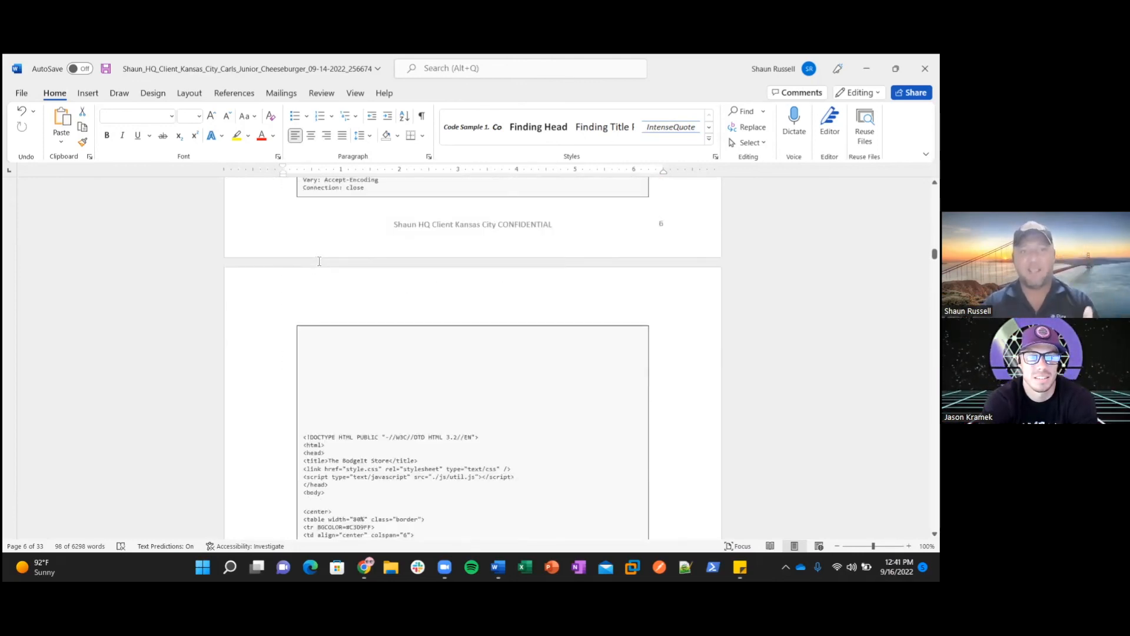
{"action": "scroll", "coordinate": [333, 272], "scroll_direction": "down", "scroll_amount": 20}
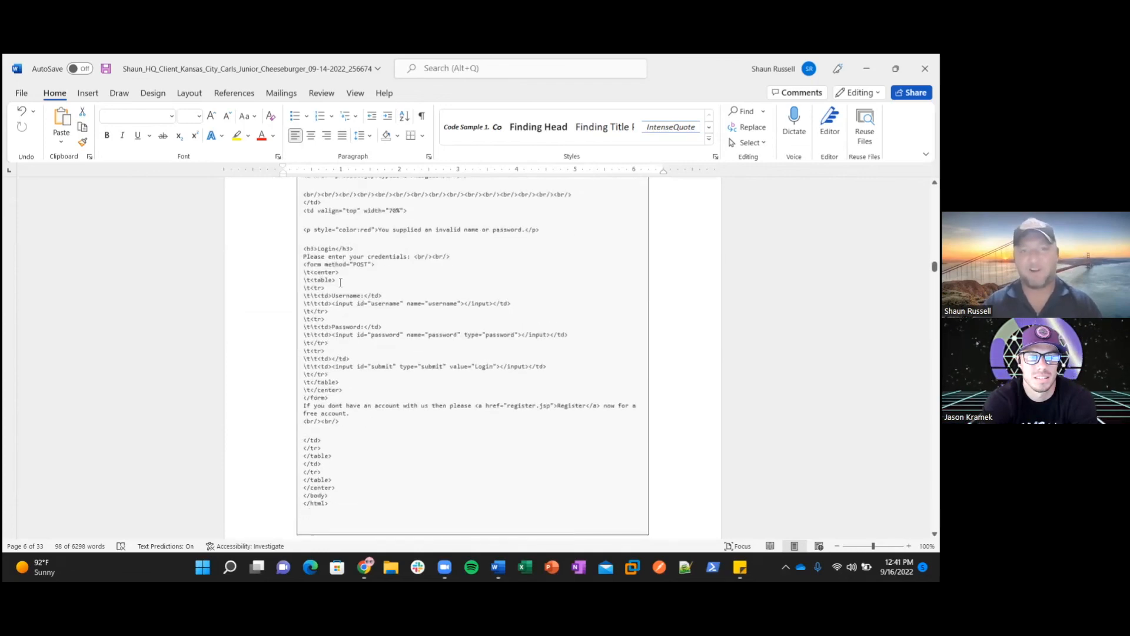
{"action": "scroll", "coordinate": [351, 290], "scroll_direction": "down", "scroll_amount": 20}
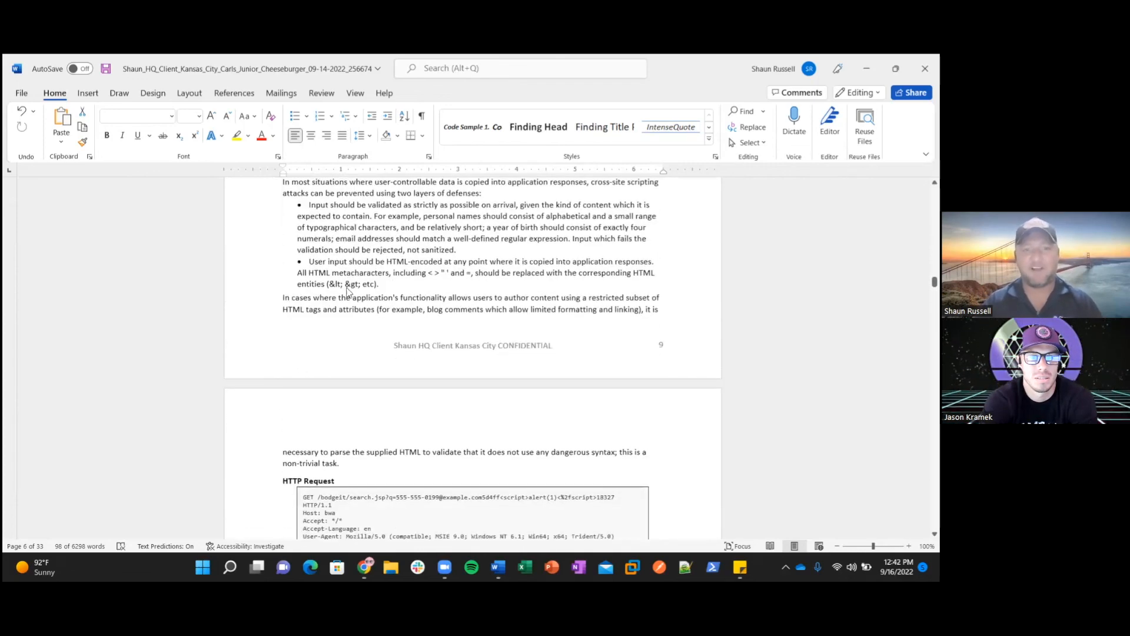
{"action": "scroll", "coordinate": [347, 290], "scroll_direction": "down", "scroll_amount": 20}
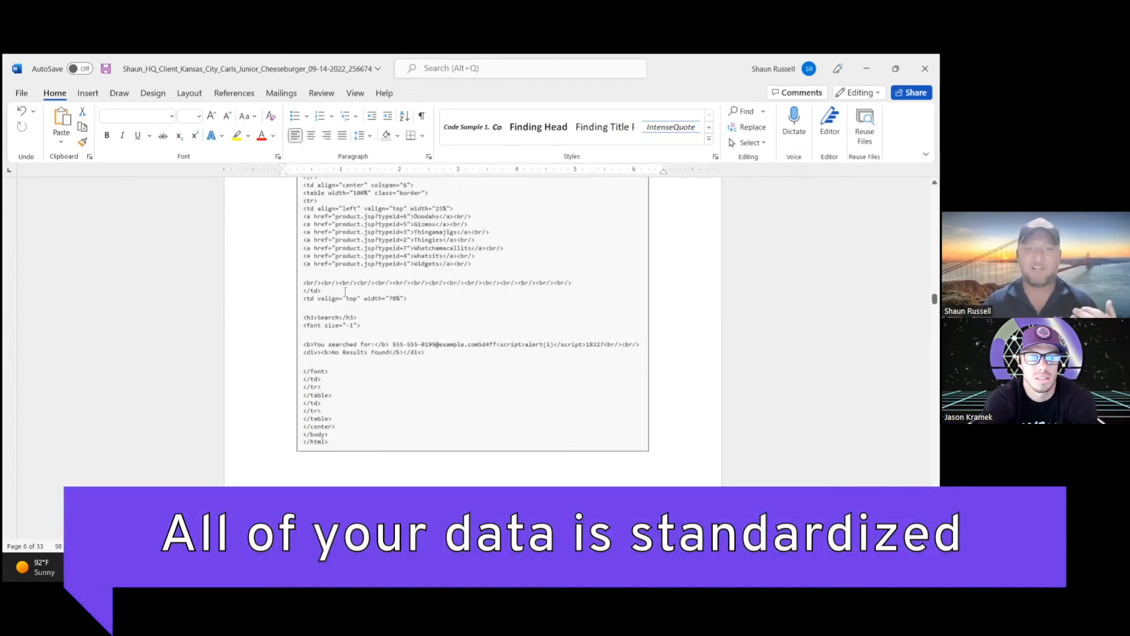